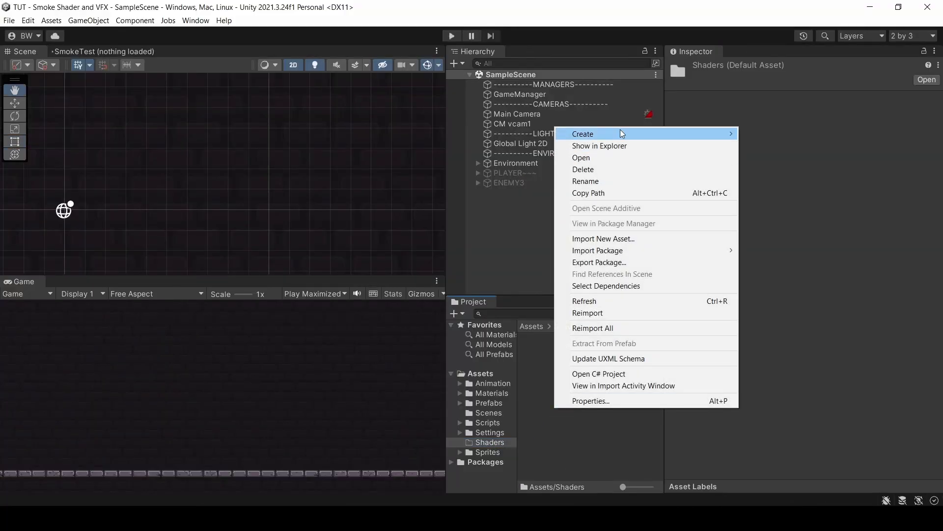
Step: Create an unlit shader graph named SmokeShader in the Shaders folder and open it for editing
{"action": "mouse_move", "coordinate": [621, 134]}
{"action": "mouse_move", "coordinate": [801, 65]}
{"action": "mouse_move", "coordinate": [643, 65]}
{"action": "left_click", "coordinate": [773, 81]}
{"action": "type", "text": "SmokeSha"}
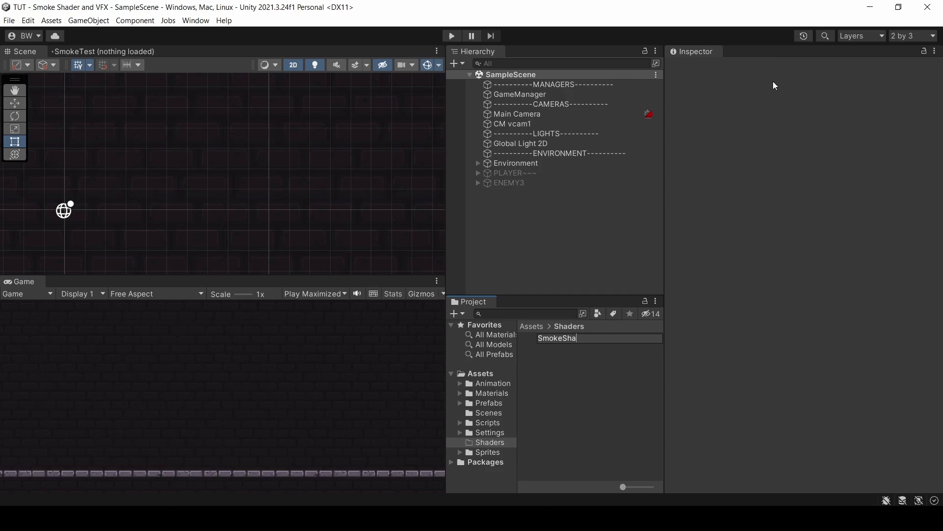
{"action": "type", "text": "der"}
{"action": "key", "text": "Return"}
{"action": "double_click", "coordinate": [579, 337]}
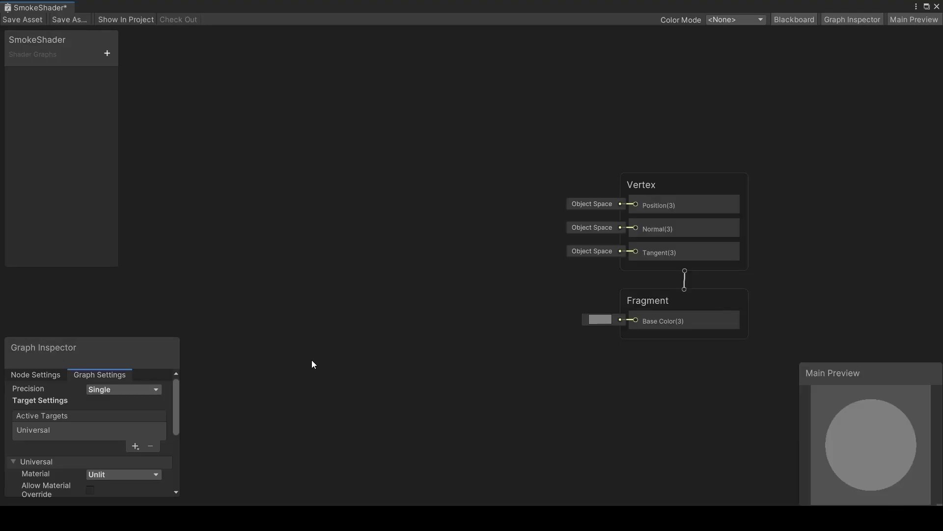
{"action": "scroll", "coordinate": [108, 399], "scroll_direction": "down", "scroll_amount": 3}
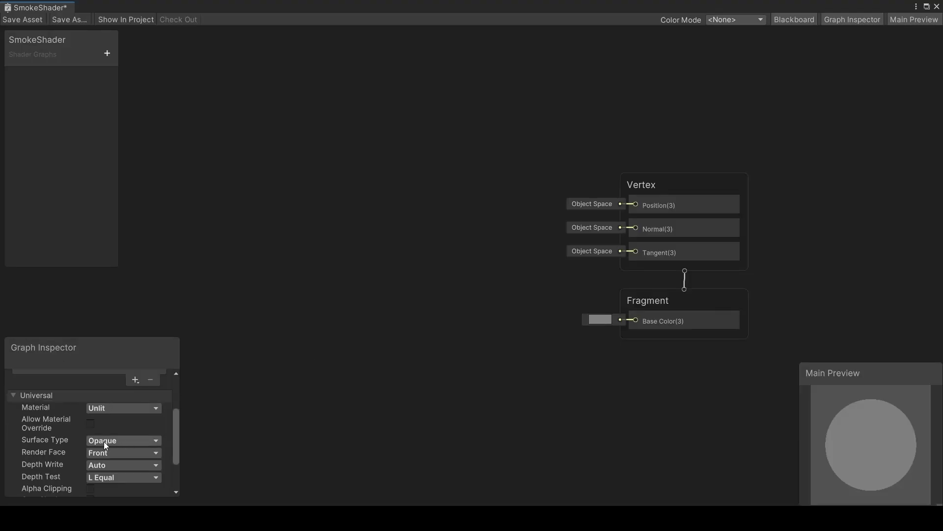
Step: Add a Texture2D property, feed it into a new Sample Texture 2D node, and move the Vertex and Fragment blocks farther away
{"action": "left_click", "coordinate": [106, 53]}
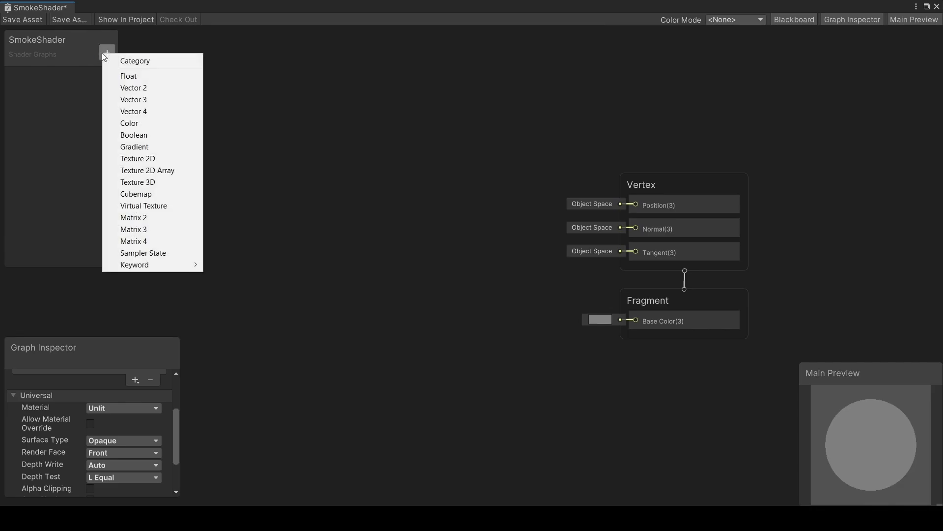
{"action": "left_click", "coordinate": [145, 156]}
{"action": "key", "text": "Return"}
{"action": "left_click_drag", "start_coordinate": [52, 79], "coordinate": [238, 198]}
{"action": "key", "text": "space"}
{"action": "type", "text": "sample"}
{"action": "key", "text": "Return"}
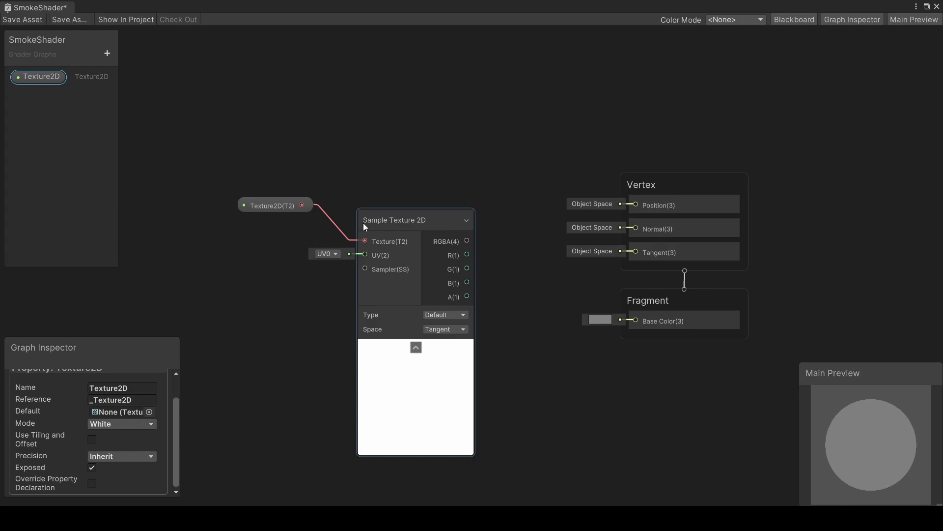
{"action": "scroll", "coordinate": [562, 149], "scroll_direction": "down", "scroll_amount": 2}
{"action": "left_click", "coordinate": [651, 192]}
{"action": "left_click_drag", "start_coordinate": [651, 192], "coordinate": [819, 198]}
Step: Set the Texture2D property's default texture to Circle
{"action": "left_click", "coordinate": [39, 76]}
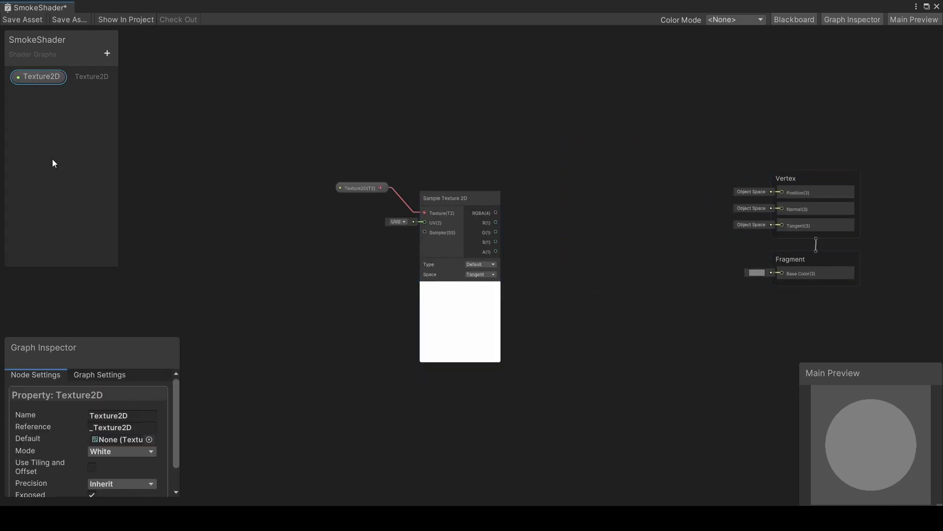
{"action": "left_click", "coordinate": [149, 439]}
{"action": "type", "text": "circle"}
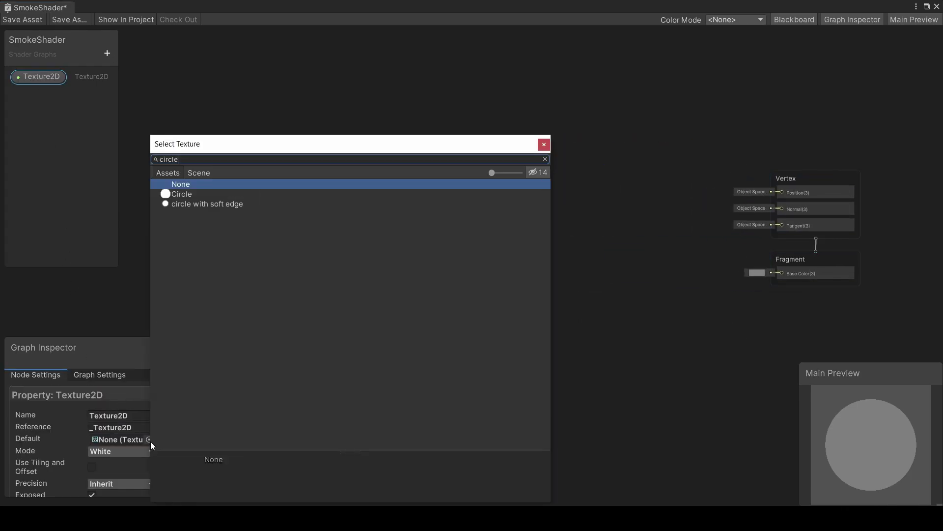
{"action": "double_click", "coordinate": [182, 194]}
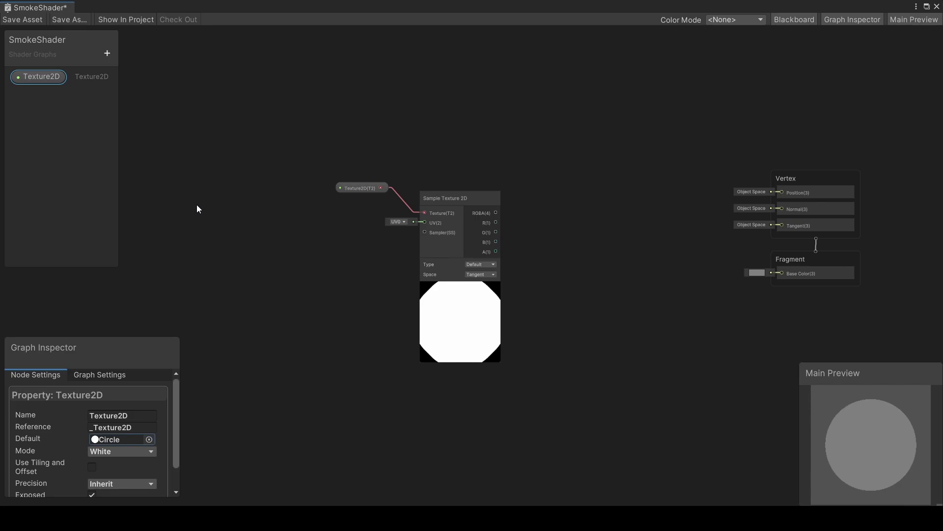
Step: Add a Voronoi node and place it directly below the Sample Texture 2D node
{"action": "middle_click_drag", "start_coordinate": [589, 406], "coordinate": [557, 340]}
{"action": "left_click", "coordinate": [386, 378]}
{"action": "key", "text": "space"}
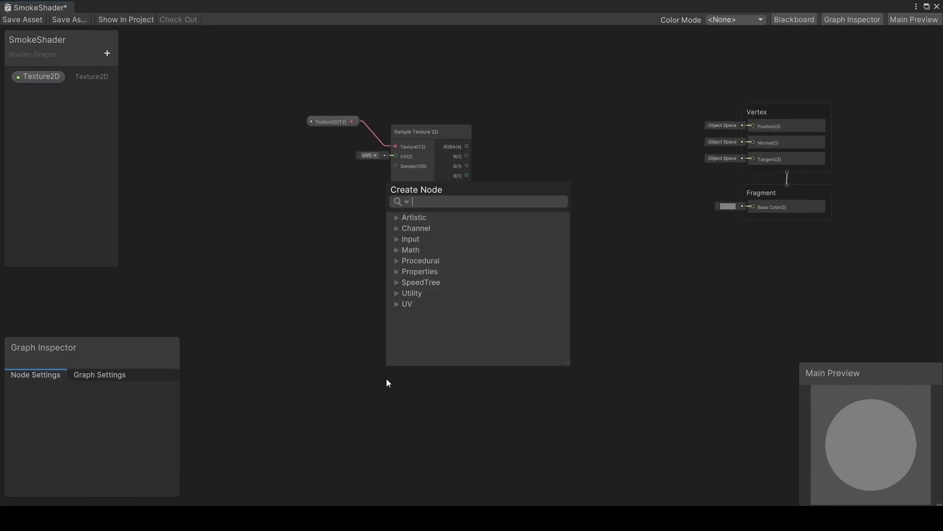
{"action": "type", "text": "vorono"}
{"action": "key", "text": "Return"}
{"action": "left_click_drag", "start_coordinate": [426, 394], "coordinate": [429, 350]}
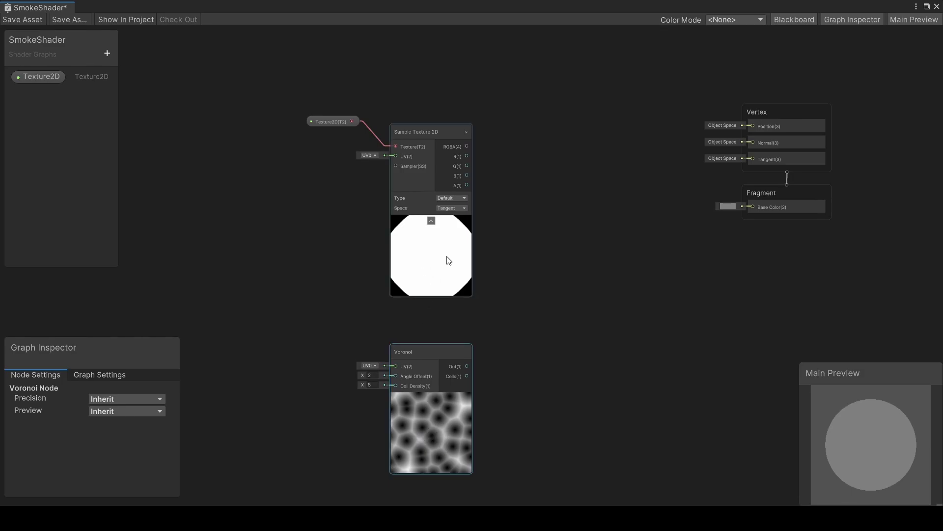
Step: Enable Alpha Clipping in the shader's graph settings
{"action": "left_click", "coordinate": [94, 373]}
{"action": "scroll", "coordinate": [96, 411], "scroll_direction": "down", "scroll_amount": 5}
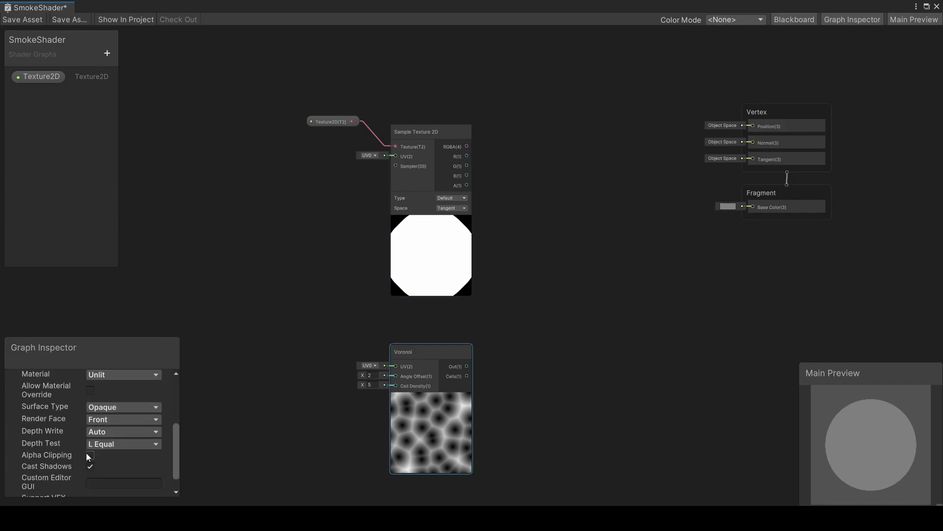
{"action": "left_click", "coordinate": [89, 454]}
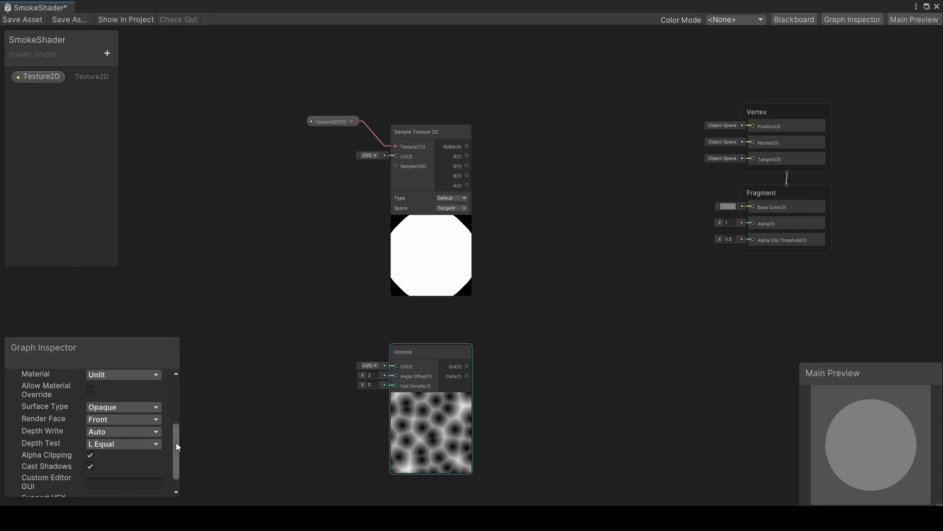
Step: Wire the texture sample's RGBA to Base Color and the Voronoi output to Alpha, with Alpha Clip Threshold at 0.53
{"action": "middle_click_drag", "start_coordinate": [484, 155], "coordinate": [437, 141]}
{"action": "left_click_drag", "start_coordinate": [420, 132], "coordinate": [700, 193]}
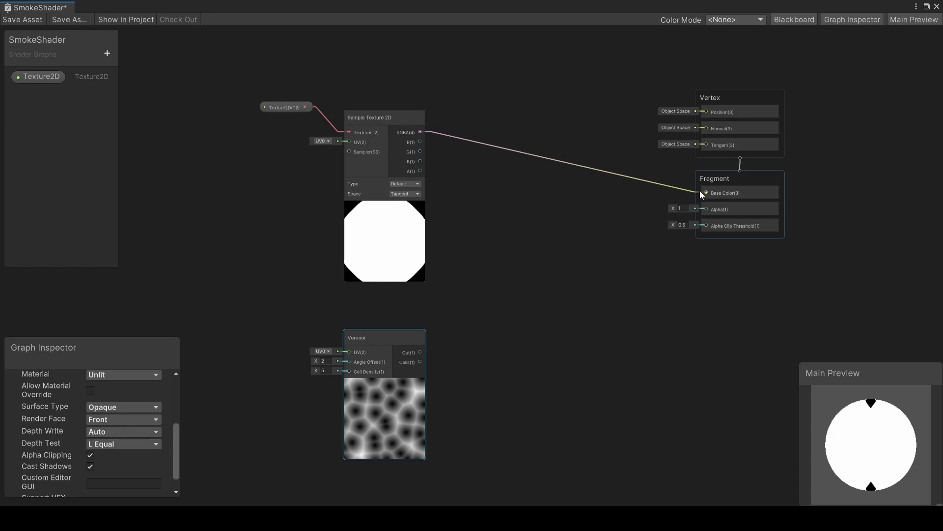
{"action": "left_click_drag", "start_coordinate": [421, 352], "coordinate": [707, 210]}
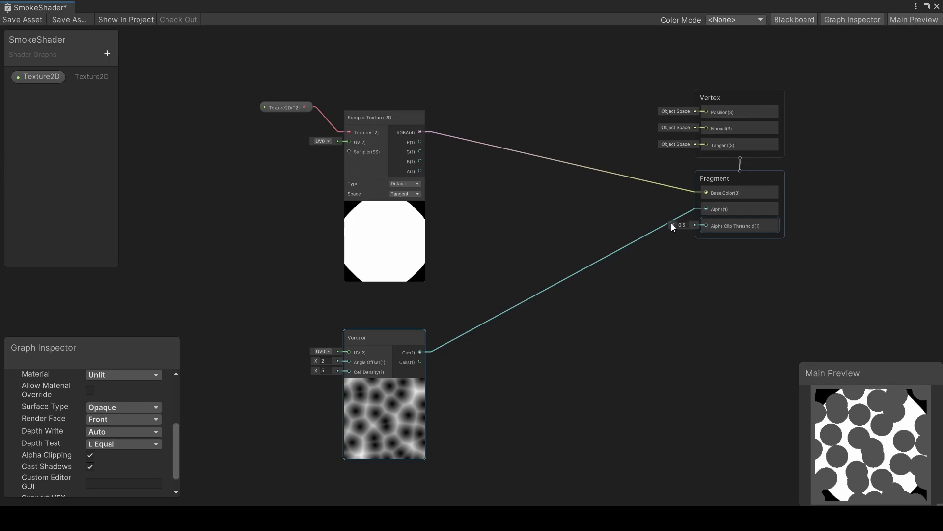
{"action": "left_click_drag", "start_coordinate": [675, 226], "coordinate": [674, 228]}
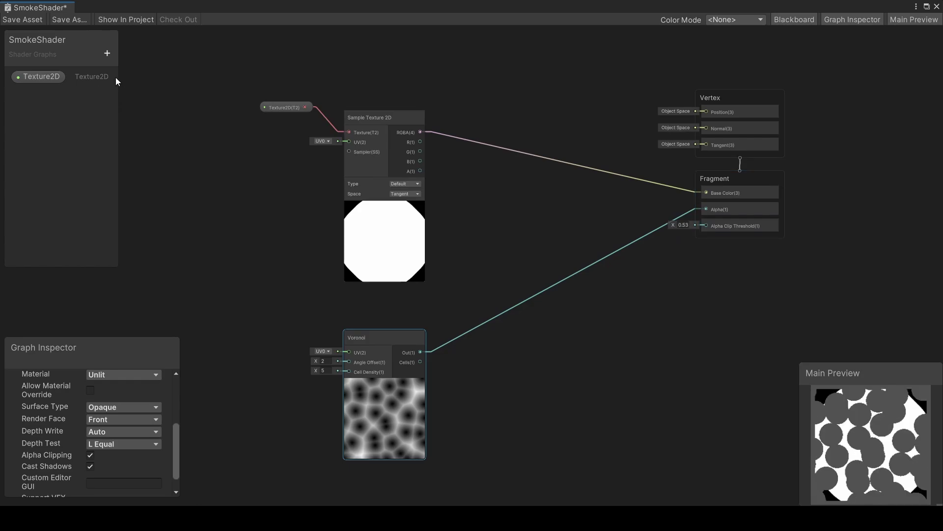
Step: Add a float property named AlphaClip to the shader and select it for editing
{"action": "left_click", "coordinate": [107, 53]}
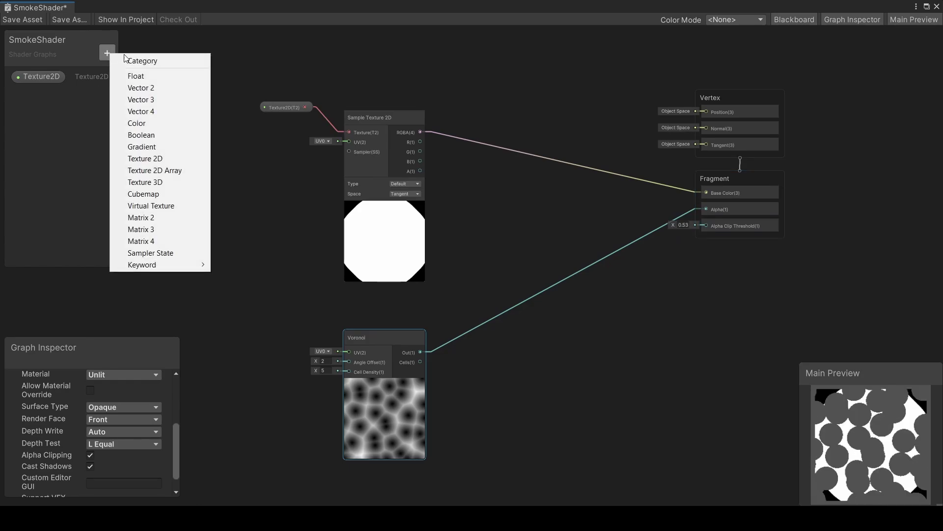
{"action": "left_click", "coordinate": [139, 76]}
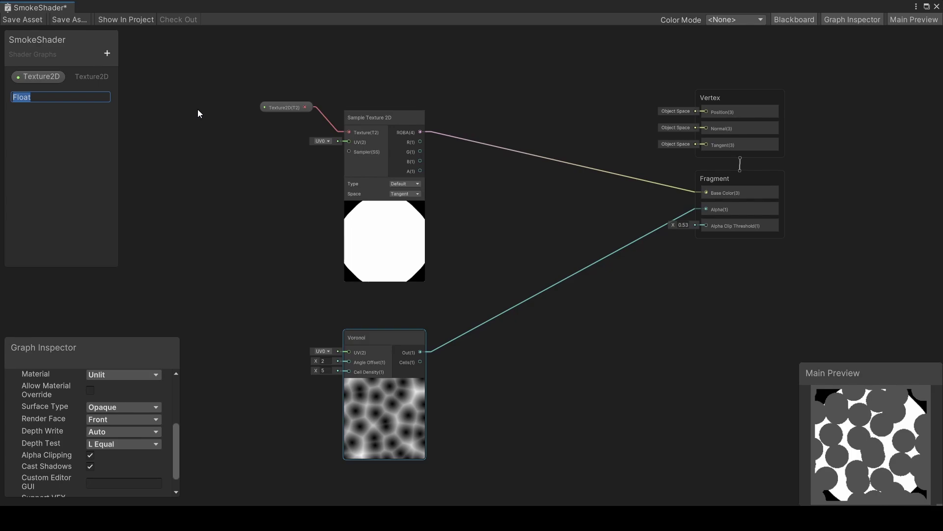
{"action": "type", "text": "AlphaClip"}
{"action": "key", "text": "Return"}
{"action": "left_click", "coordinate": [36, 94]}
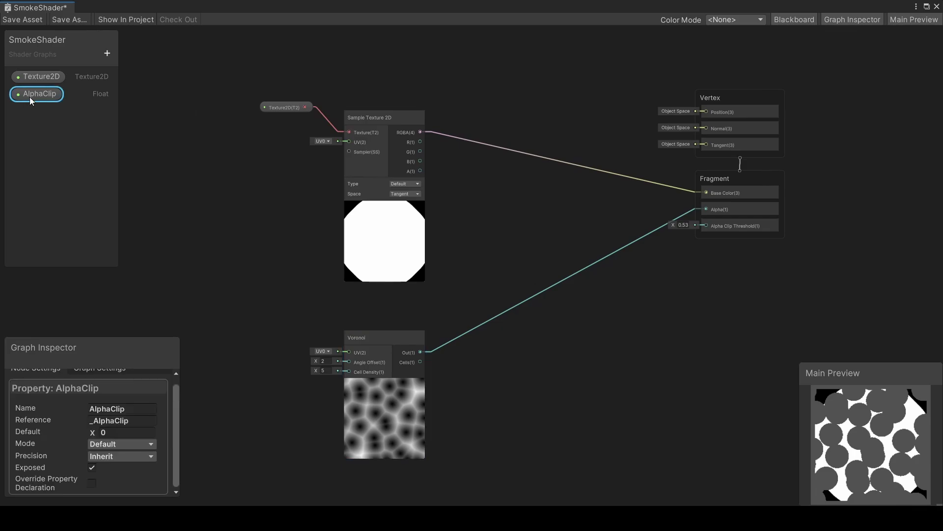
Step: Make AlphaClip a slider from 0 to 1 with default 0.5 and connect it to Alpha Clip Threshold
{"action": "left_click", "coordinate": [104, 443]}
{"action": "left_click", "coordinate": [104, 455]}
{"action": "left_click", "coordinate": [108, 432]}
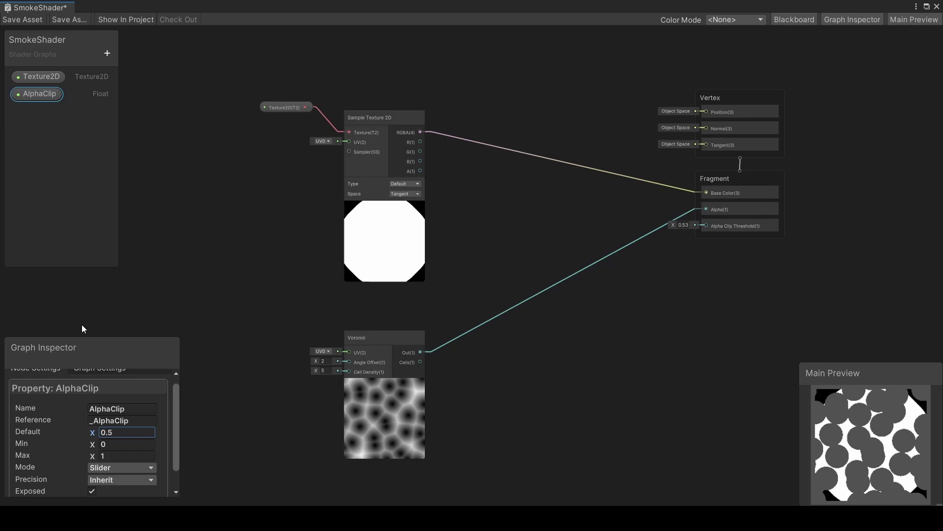
{"action": "left_click_drag", "start_coordinate": [37, 93], "coordinate": [706, 225]}
{"action": "left_click_drag", "start_coordinate": [656, 298], "coordinate": [672, 299]}
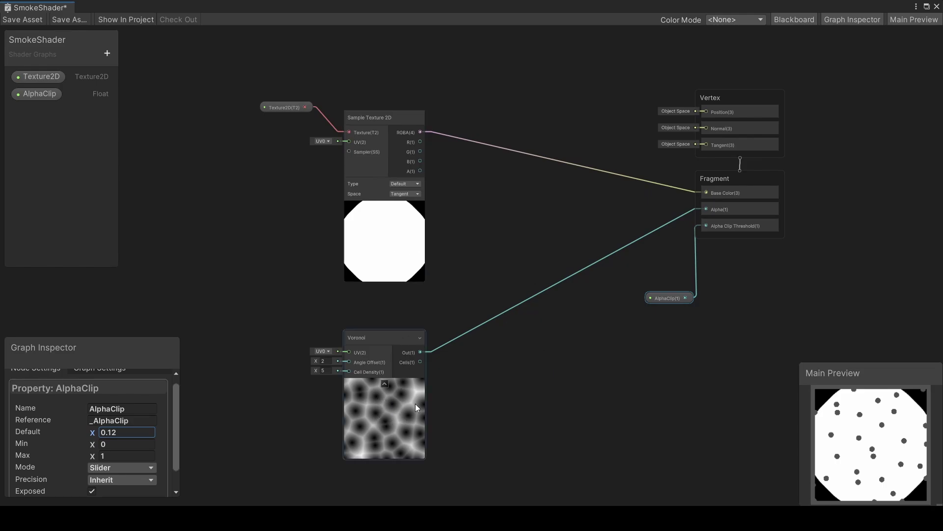
Step: Remove the link between Voronoi and Alpha, and feed the Voronoi output into input A of a new Subtract node
{"action": "left_click", "coordinate": [502, 315]}
{"action": "key", "text": "Delete"}
{"action": "left_click_drag", "start_coordinate": [421, 351], "coordinate": [475, 329]}
{"action": "type", "text": "subt"}
{"action": "key", "text": "Return"}
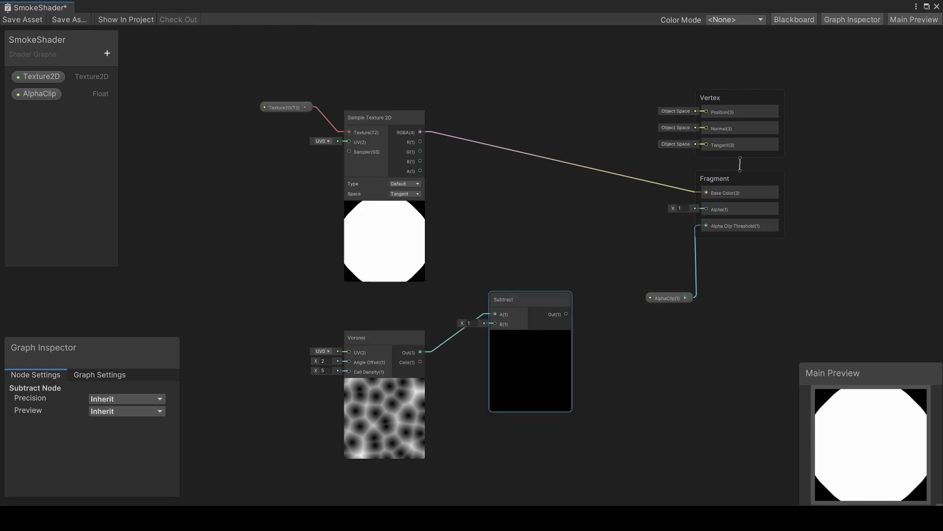
Step: Connect the texture sample's alpha output to Subtract input A and the Voronoi output to input B
{"action": "left_click", "coordinate": [464, 377]}
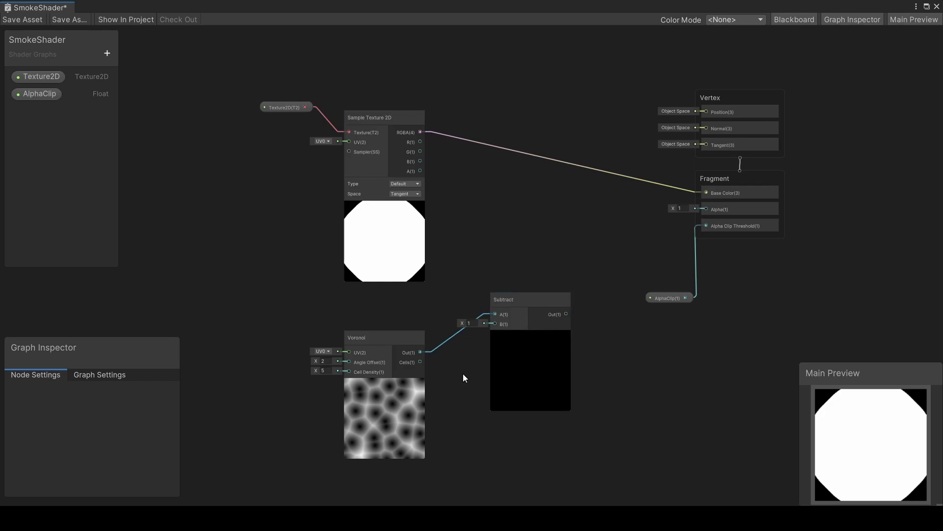
{"action": "left_click_drag", "start_coordinate": [492, 314], "coordinate": [421, 172]}
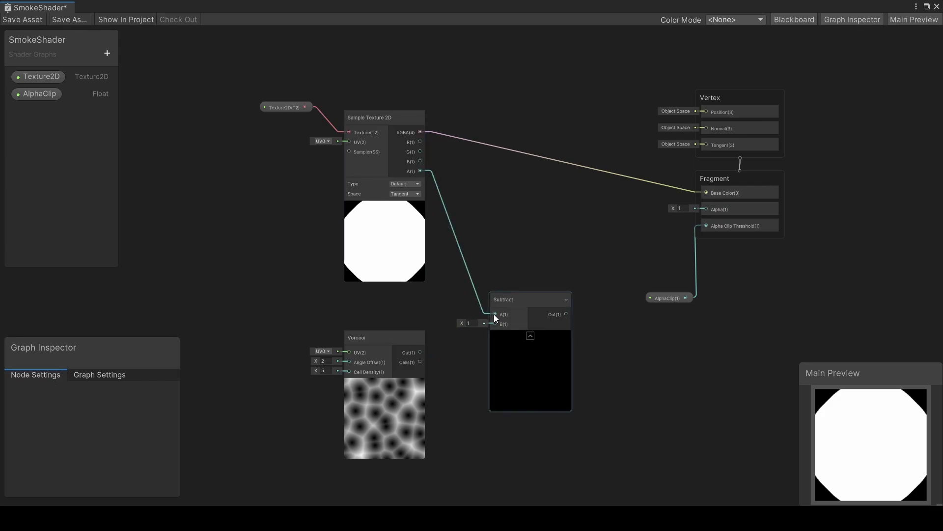
{"action": "left_click_drag", "start_coordinate": [420, 353], "coordinate": [494, 325]}
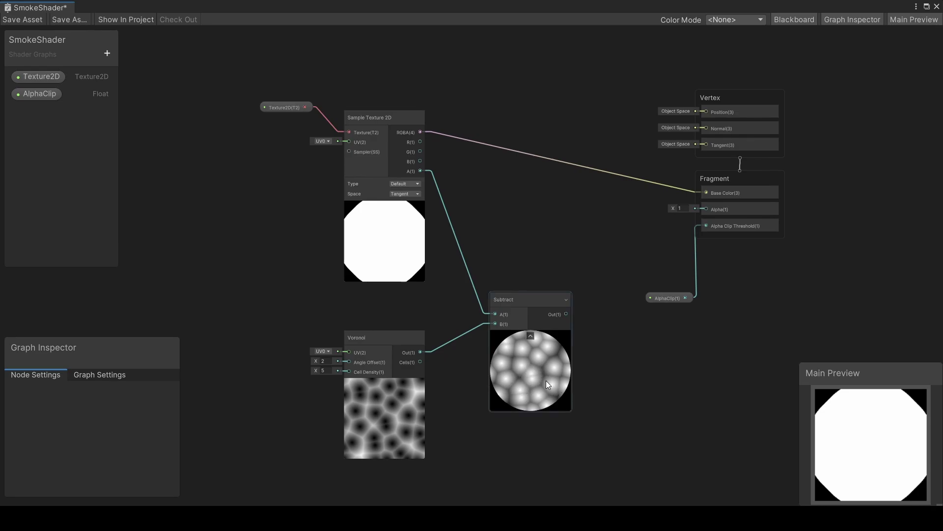
Step: Swap the Subtract inputs so Voronoi feeds A and the texture sample's alpha feeds B
{"action": "left_click_drag", "start_coordinate": [464, 360], "coordinate": [486, 217]}
{"action": "key", "text": "Delete"}
{"action": "left_click_drag", "start_coordinate": [420, 352], "coordinate": [495, 315]}
{"action": "left_click_drag", "start_coordinate": [420, 170], "coordinate": [495, 324]}
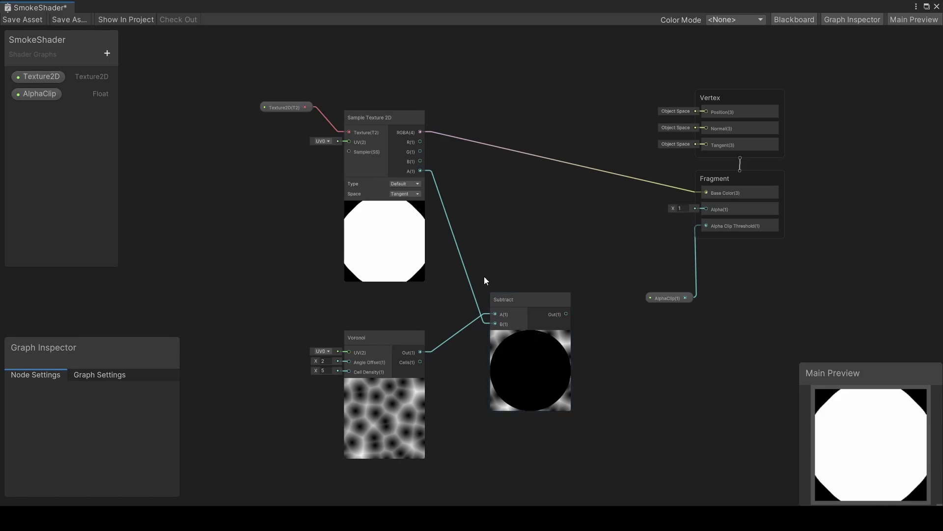
Step: Delete the alpha link into Subtract and feed the texture sample's alpha into a new One Minus node
{"action": "left_click", "coordinate": [453, 228]}
{"action": "key", "text": "Delete"}
{"action": "left_click_drag", "start_coordinate": [420, 171], "coordinate": [443, 173]}
{"action": "type", "text": "one"}
{"action": "key", "text": "Return"}
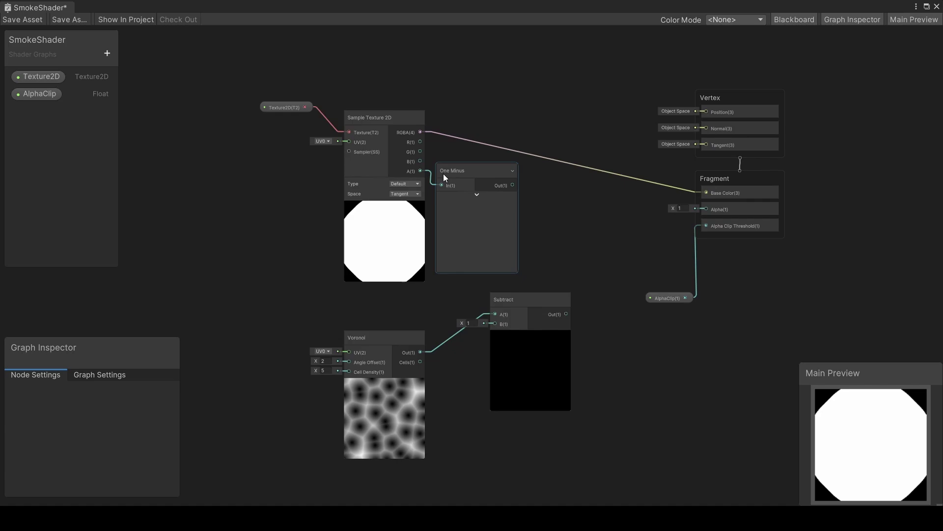
Step: Move the texture and One Minus nodes away from Subtract, and connect the One Minus output to Subtract input B
{"action": "left_click_drag", "start_coordinate": [251, 80], "coordinate": [496, 188]}
{"action": "left_click_drag", "start_coordinate": [475, 169], "coordinate": [495, 324]}
{"action": "left_click", "coordinate": [474, 187]}
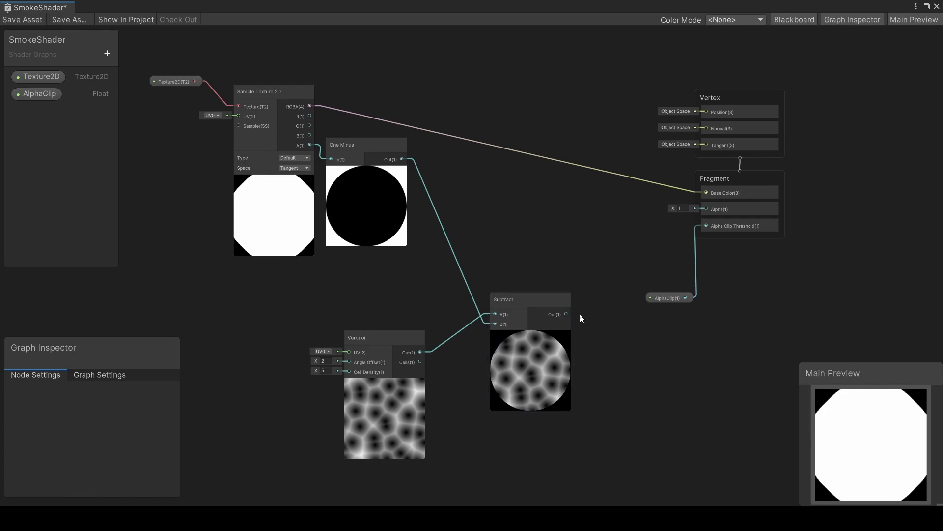
Step: Connect the Subtract output to the Fragment's Alpha and set AlphaClip's default to 0.5
{"action": "left_click_drag", "start_coordinate": [567, 314], "coordinate": [709, 209]}
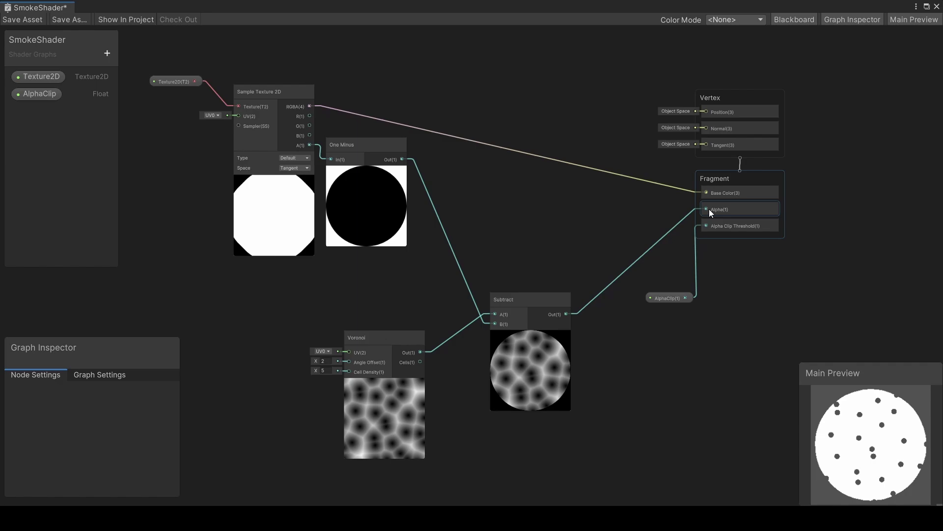
{"action": "left_click", "coordinate": [669, 297]}
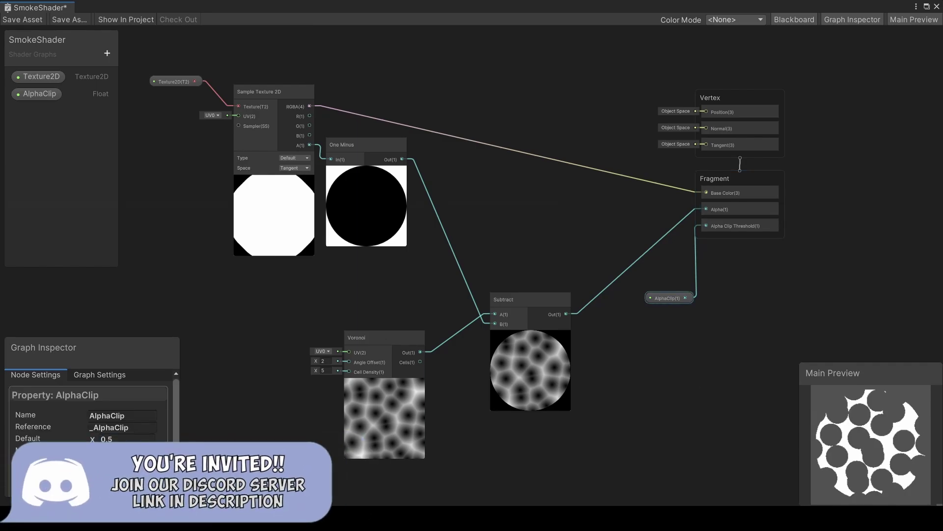
Step: Add a float property named VoronoiScale with default 3 and connect it to the Voronoi node's Cell Density
{"action": "left_click", "coordinate": [108, 53]}
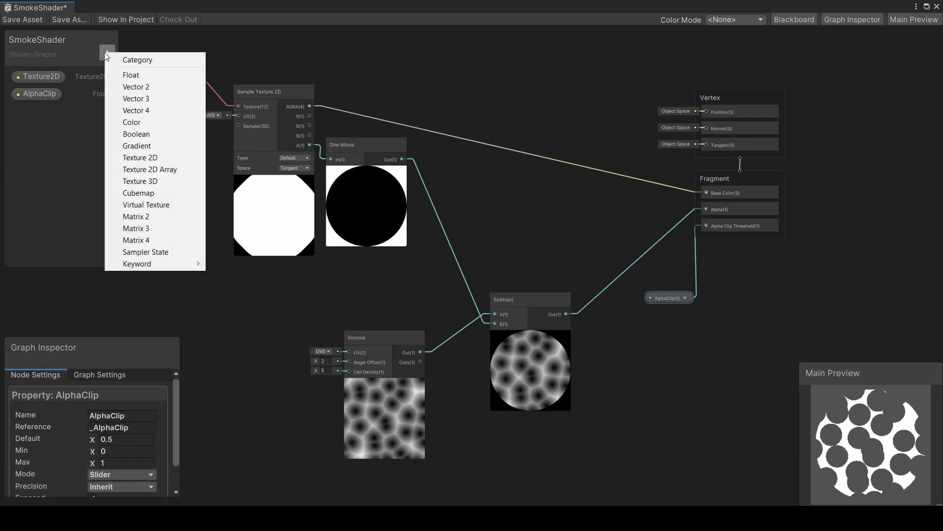
{"action": "left_click", "coordinate": [131, 75]}
{"action": "type", "text": "VoronoiS"}
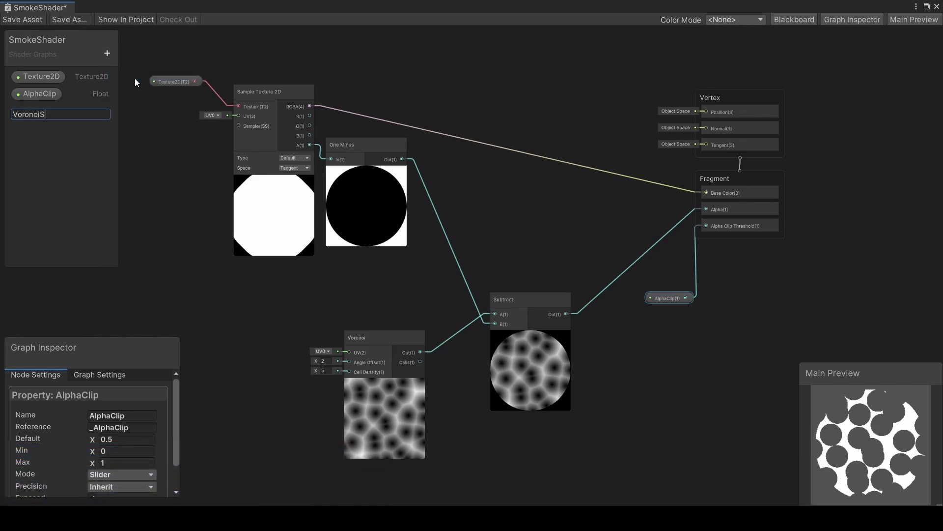
{"action": "type", "text": "cale"}
{"action": "key", "text": "Return"}
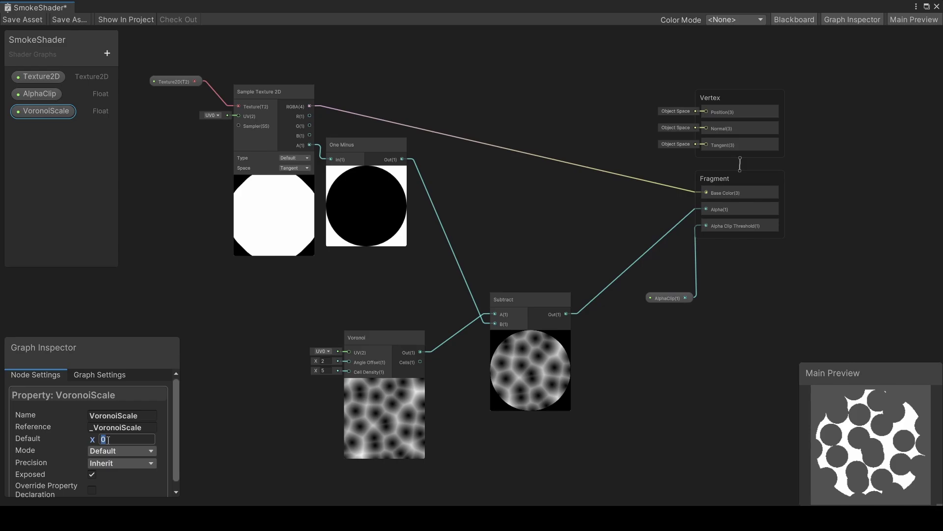
{"action": "middle_click_drag", "start_coordinate": [270, 390], "coordinate": [346, 332]}
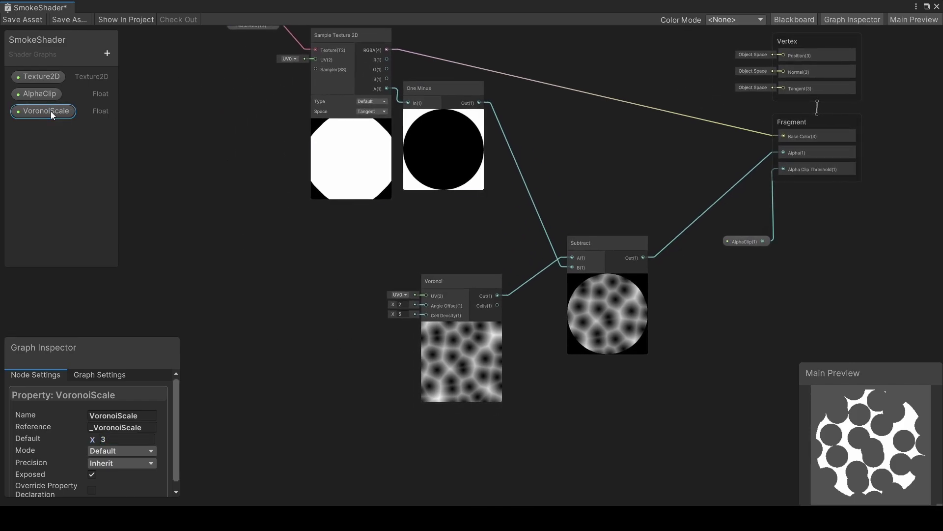
{"action": "left_click_drag", "start_coordinate": [52, 114], "coordinate": [425, 317]}
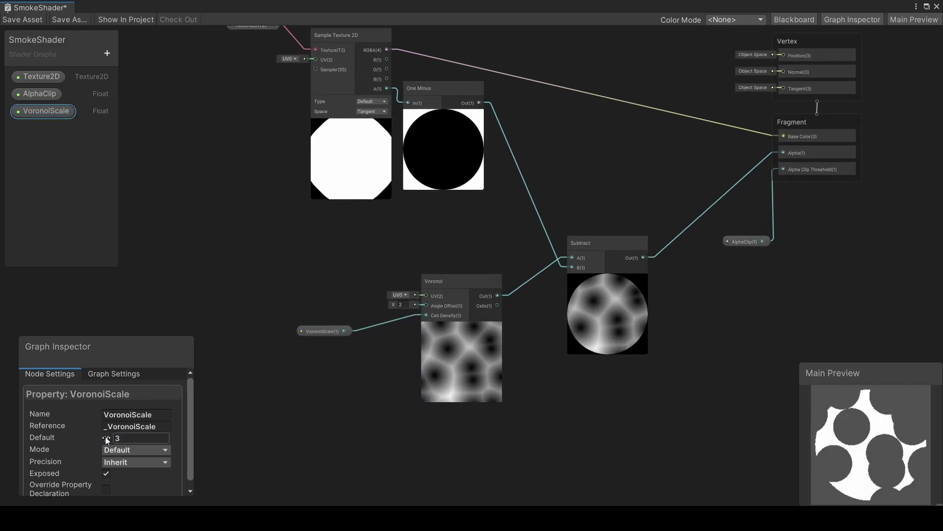
Step: Raise the Voronoi node's Angle Offset to about 23 and move the VoronoiScale node closer to it
{"action": "left_click_drag", "start_coordinate": [391, 305], "coordinate": [592, 319]}
{"action": "left_click_drag", "start_coordinate": [333, 329], "coordinate": [394, 346]}
Step: Add a Time node in the empty graph area before the Voronoi node
{"action": "middle_click_drag", "start_coordinate": [350, 329], "coordinate": [535, 328]}
{"action": "left_click", "coordinate": [385, 302]}
{"action": "key", "text": "space"}
{"action": "type", "text": "tim"}
{"action": "key", "text": "Return"}
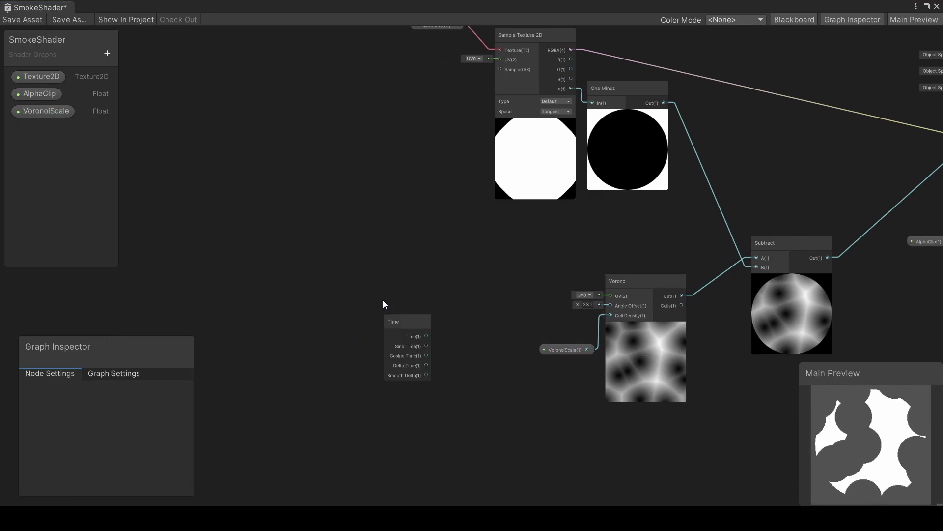
Step: Feed the Time node's Time output into a new Multiply node
{"action": "left_click_drag", "start_coordinate": [426, 336], "coordinate": [472, 282]}
{"action": "type", "text": "mul"}
{"action": "key", "text": "Return"}
{"action": "left_click", "coordinate": [492, 339]}
Step: Add a float property named VoronoiSpeed with default 1
{"action": "left_click", "coordinate": [107, 53]}
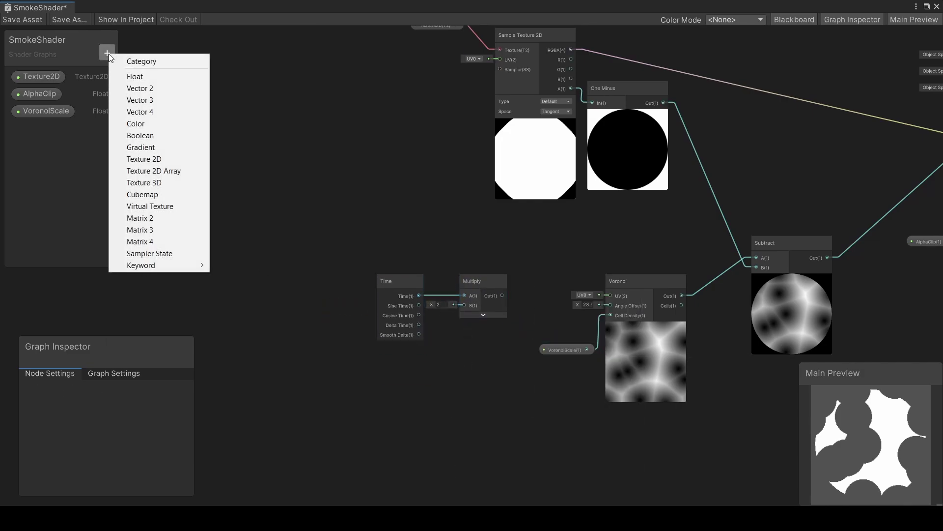
{"action": "left_click", "coordinate": [136, 75]}
{"action": "type", "text": "VoronoiSpeed"}
{"action": "key", "text": "Return"}
{"action": "left_click", "coordinate": [49, 130]}
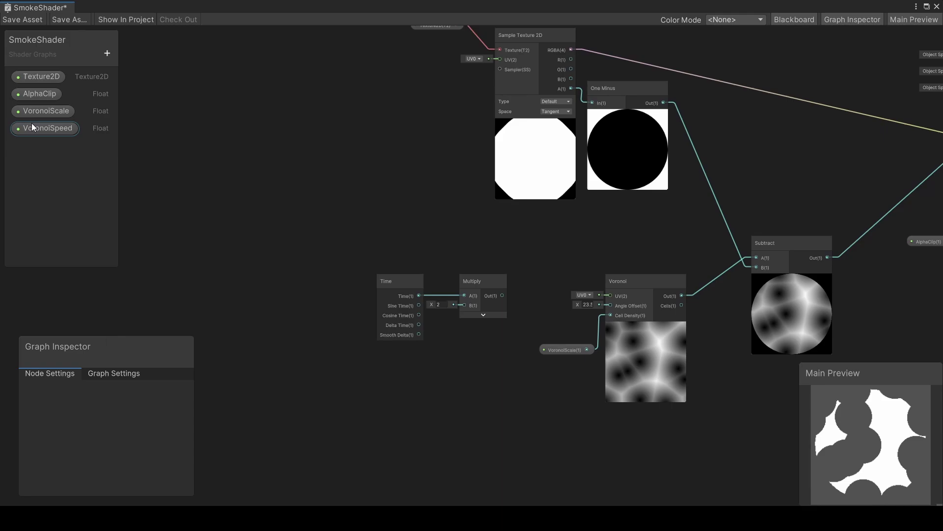
Step: Connect VoronoiSpeed to the Multiply node's B input and the Multiply output to the Voronoi node's Angle Offset
{"action": "left_click_drag", "start_coordinate": [48, 140], "coordinate": [464, 305]}
{"action": "left_click_drag", "start_coordinate": [503, 296], "coordinate": [610, 306]}
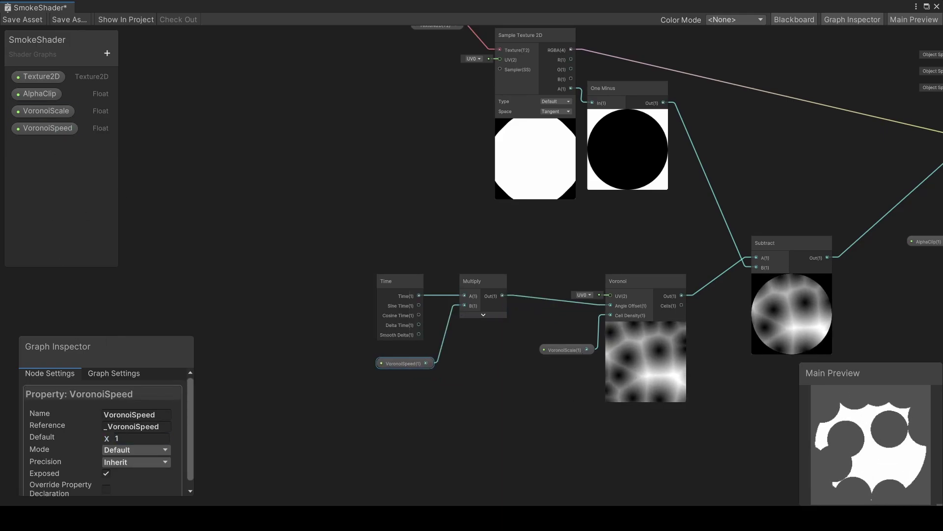
{"action": "left_click", "coordinate": [651, 434]}
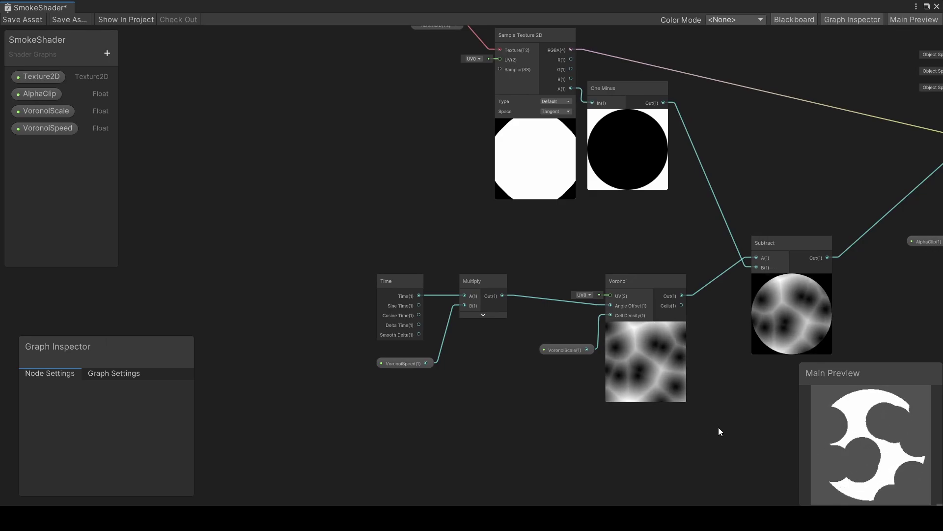
Step: Add a Fresnel Effect node above the Sample Texture 2D node and lower its Power to about 0.68
{"action": "middle_click_drag", "start_coordinate": [808, 148], "coordinate": [658, 405]}
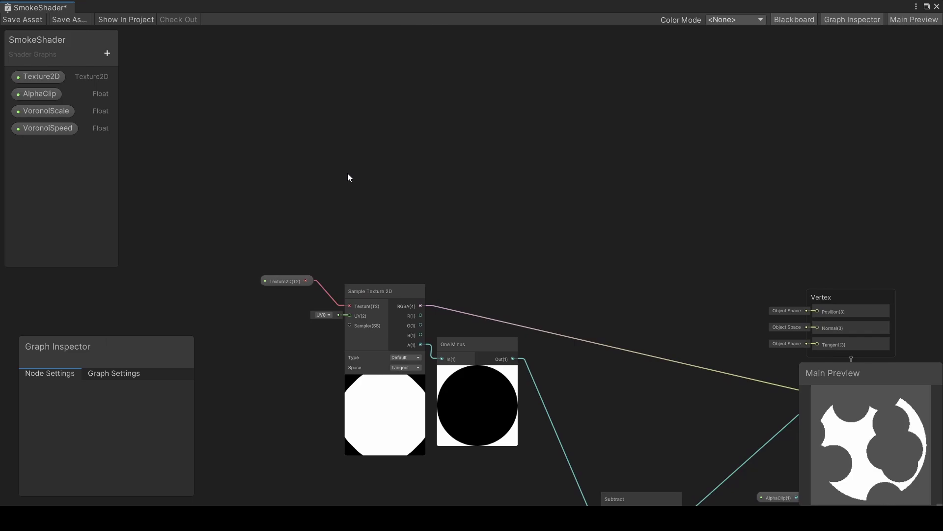
{"action": "key", "text": "space"}
{"action": "key", "text": "Return"}
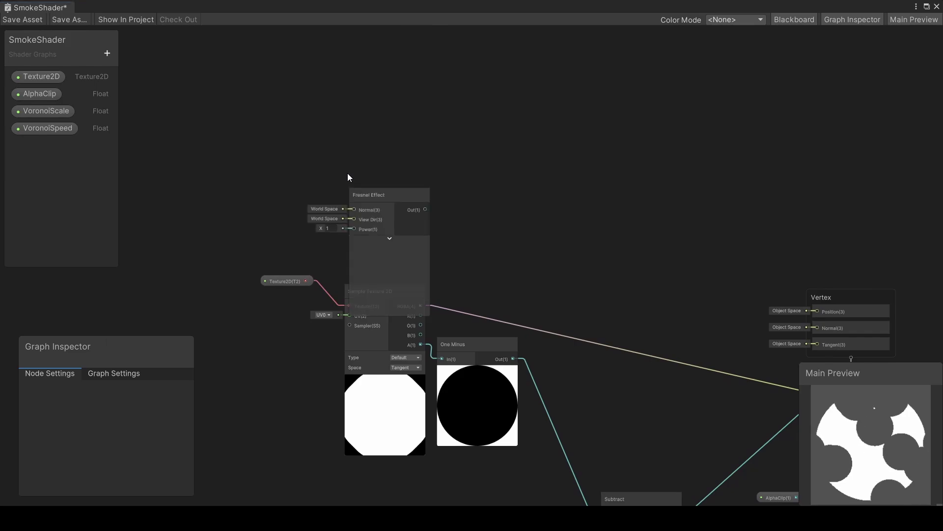
{"action": "left_click_drag", "start_coordinate": [392, 196], "coordinate": [382, 132]}
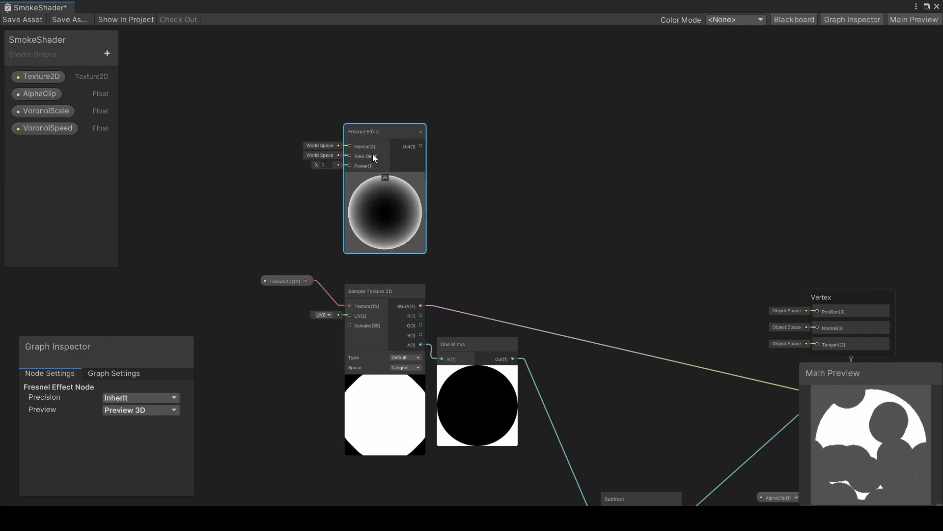
{"action": "mouse_move", "coordinate": [318, 168]}
{"action": "left_mouse_down"}
{"action": "mouse_move", "coordinate": [306, 168]}
{"action": "mouse_move", "coordinate": [330, 172]}
{"action": "mouse_move", "coordinate": [306, 173]}
{"action": "mouse_move", "coordinate": [314, 175]}
{"action": "left_mouse_up"}
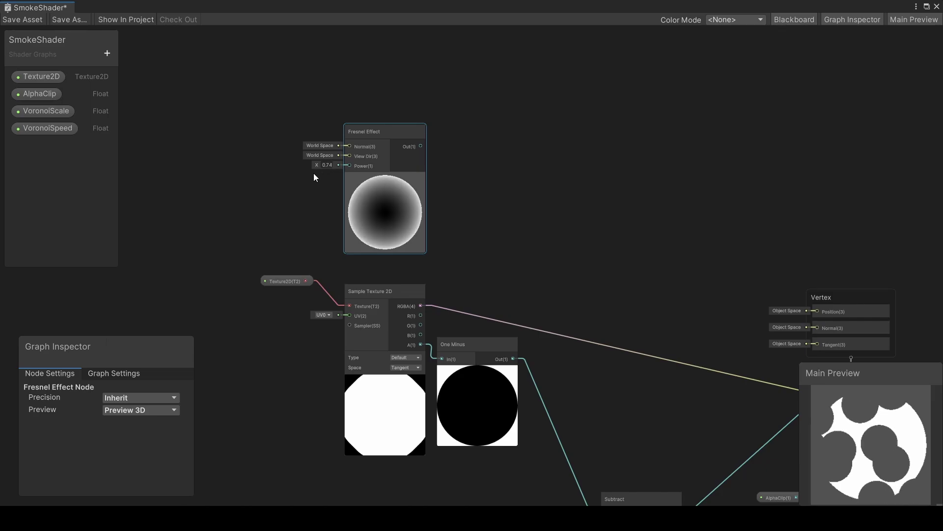
Step: Add a float property named FresnelPower with default 0.2 and connect it to the Fresnel Effect node's Power
{"action": "left_click", "coordinate": [107, 53]}
{"action": "left_click", "coordinate": [138, 76]}
{"action": "type", "text": "FresnelPower"}
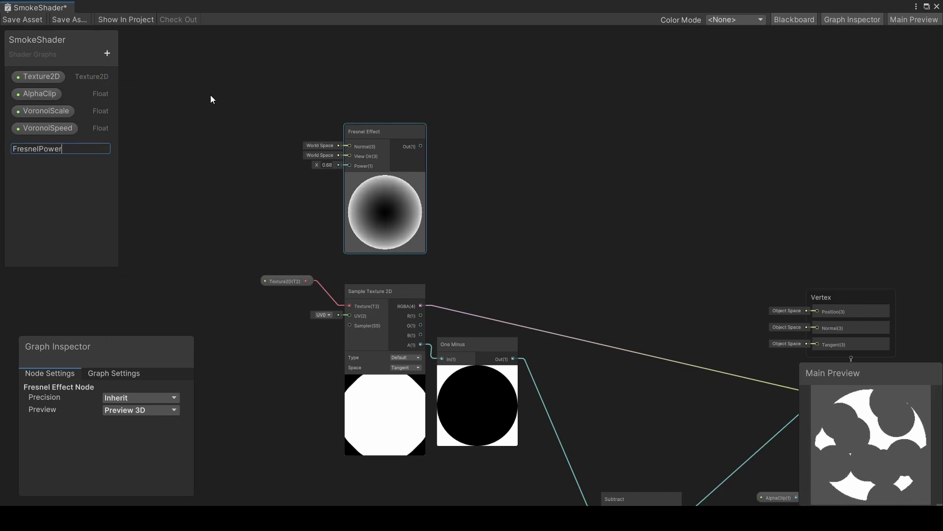
{"action": "key", "text": "Return"}
{"action": "left_click", "coordinate": [72, 145]}
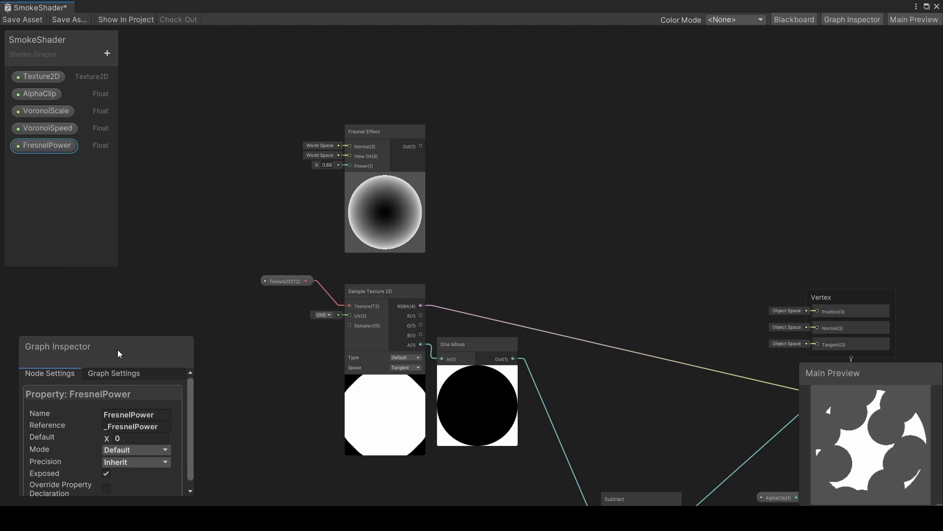
{"action": "left_click", "coordinate": [125, 439]}
{"action": "left_click_drag", "start_coordinate": [47, 145], "coordinate": [302, 191]}
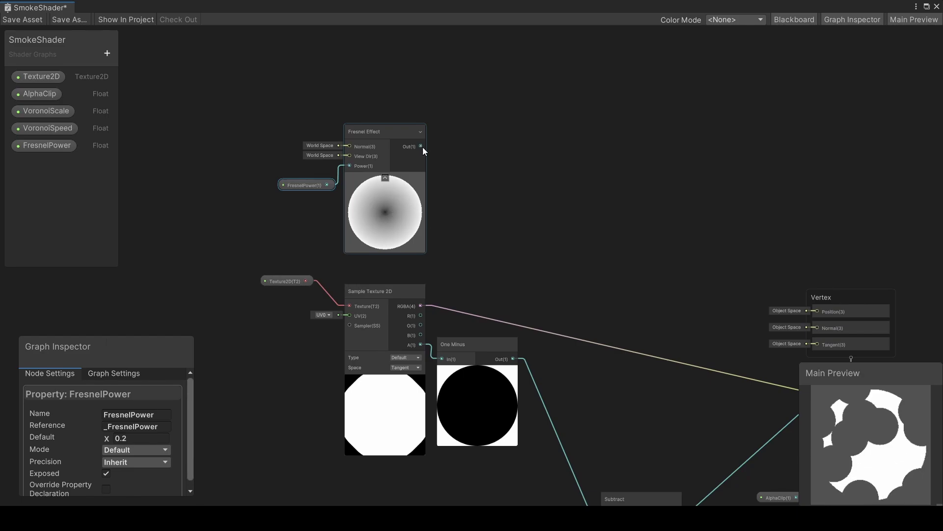
Step: Feed the Fresnel Effect output into a new One Minus node
{"action": "left_click_drag", "start_coordinate": [421, 146], "coordinate": [451, 134]}
{"action": "type", "text": "one"}
{"action": "key", "text": "Return"}
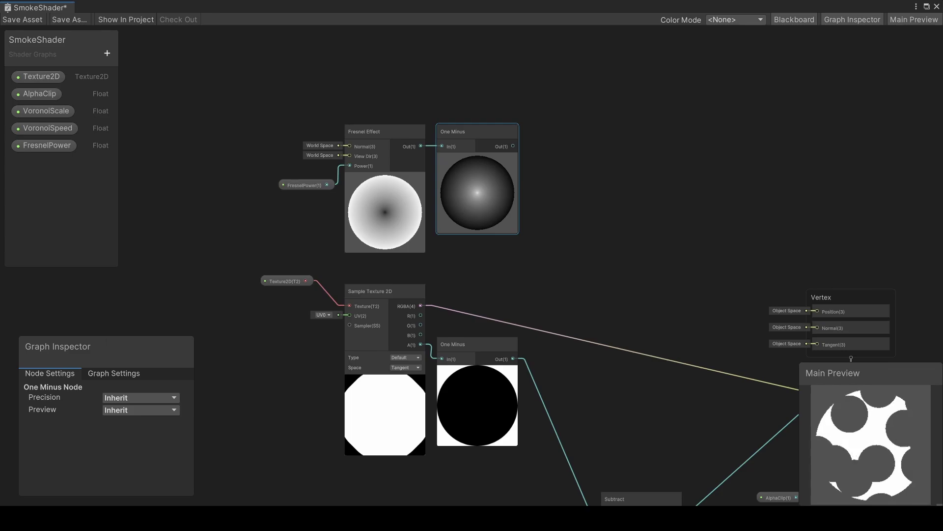
Step: Feed the output of the Fresnel's One Minus node into input A of a new Multiply node
{"action": "middle_click_drag", "start_coordinate": [510, 140], "coordinate": [391, 84]}
{"action": "left_click_drag", "start_coordinate": [393, 87], "coordinate": [468, 202]}
{"action": "type", "text": "mult"}
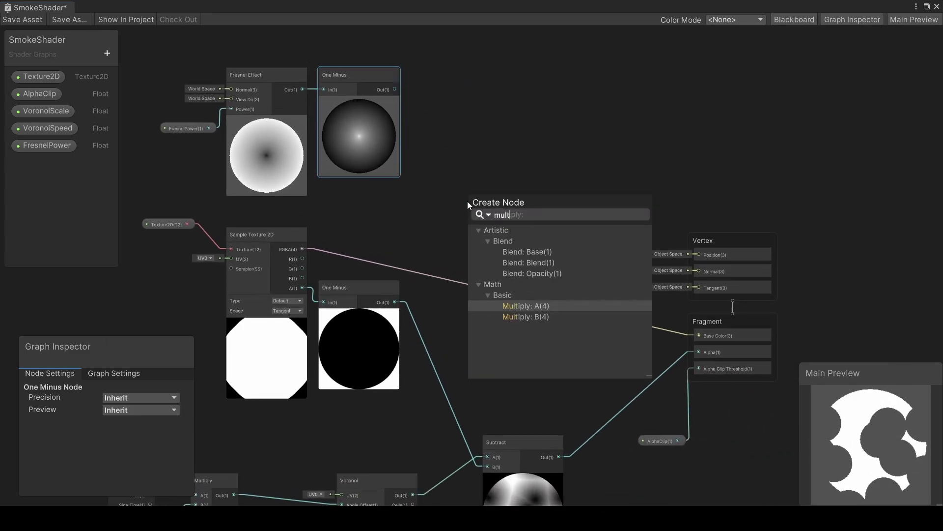
{"action": "key", "text": "Return"}
Step: Reroute the Sample Texture 2D's RGBA from Base Color to the new Multiply's B input, and connect the Multiply output to Base Color
{"action": "left_click_drag", "start_coordinate": [443, 262], "coordinate": [456, 297]}
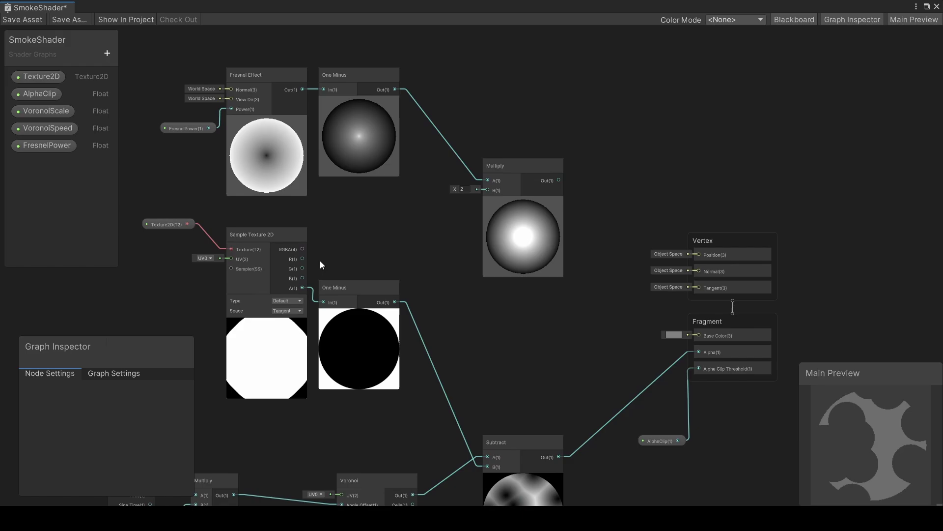
{"action": "left_click_drag", "start_coordinate": [303, 249], "coordinate": [485, 190]}
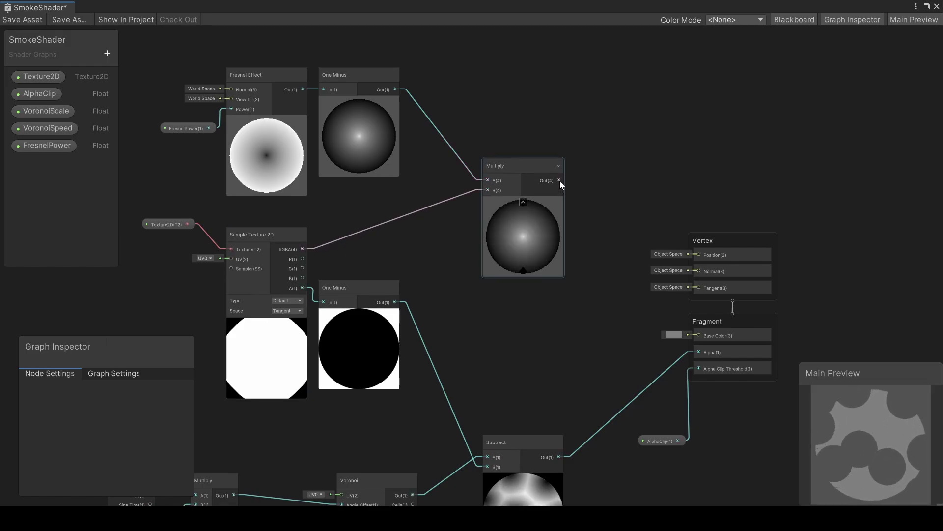
{"action": "left_click_drag", "start_coordinate": [559, 181], "coordinate": [699, 335]}
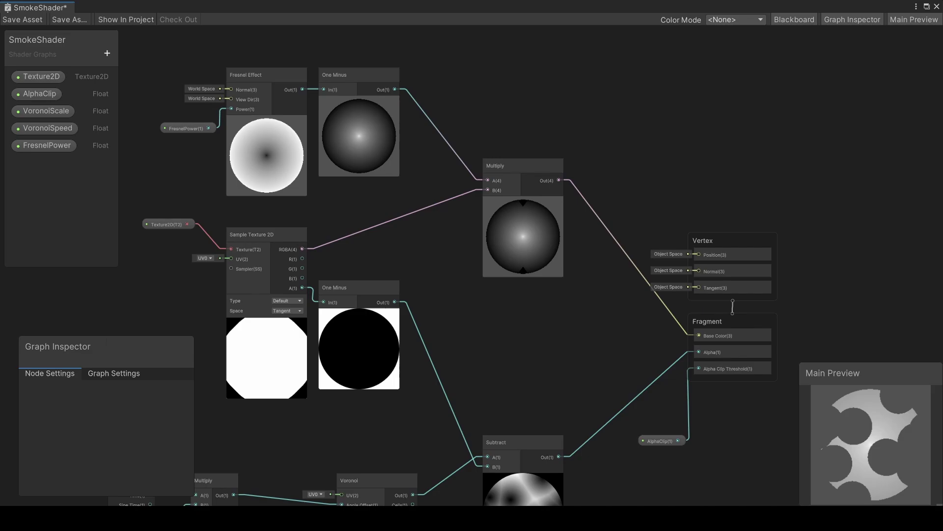
Step: Add a Color property and place it directly below Texture2D in the property list
{"action": "left_click", "coordinate": [107, 53]}
{"action": "left_click", "coordinate": [144, 127]}
{"action": "left_click_drag", "start_coordinate": [30, 162], "coordinate": [43, 91]}
Step: Set the Color property's default to FF8181 with alpha 255 and its mode to HDR
{"action": "left_click", "coordinate": [136, 437]}
{"action": "left_click_drag", "start_coordinate": [192, 279], "coordinate": [185, 263]}
{"action": "left_click_drag", "start_coordinate": [197, 434], "coordinate": [273, 436]}
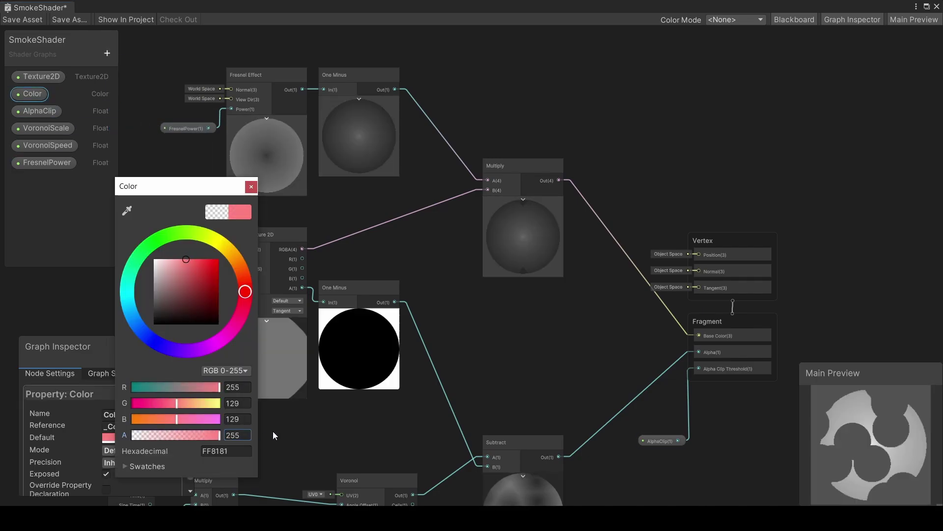
{"action": "left_click", "coordinate": [251, 186]}
{"action": "left_click", "coordinate": [113, 451]}
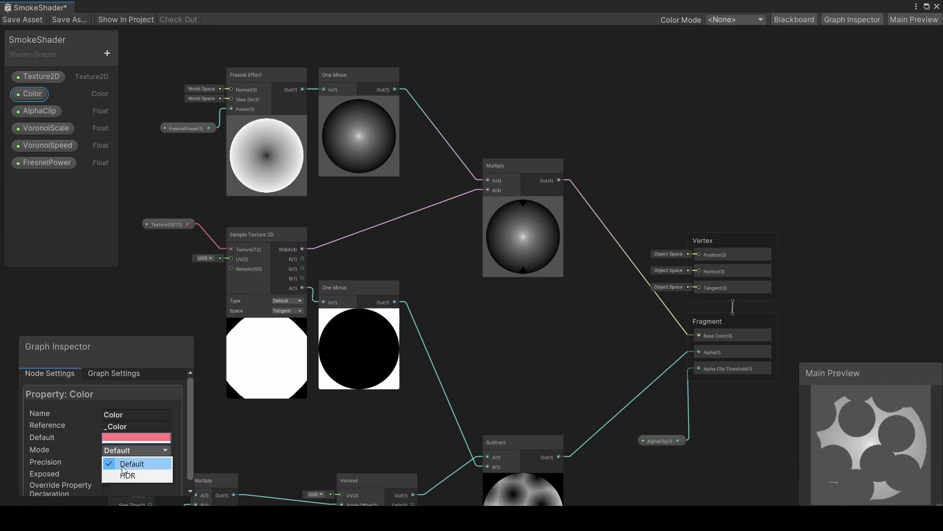
{"action": "left_click", "coordinate": [126, 473]}
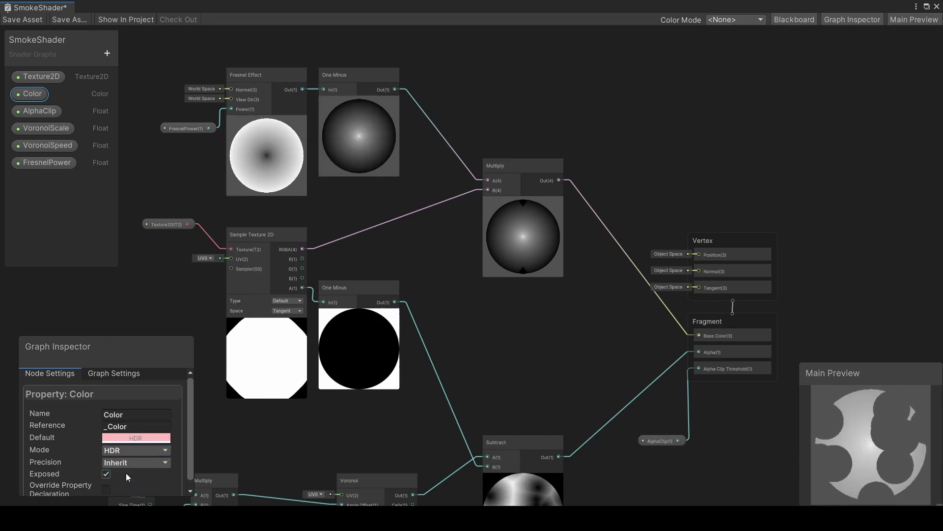
Step: Move the Fresnel Multiply node away from the Fragment, remove its Base Color connection and feed its output into a second Multiply node
{"action": "left_click_drag", "start_coordinate": [504, 172], "coordinate": [469, 133]}
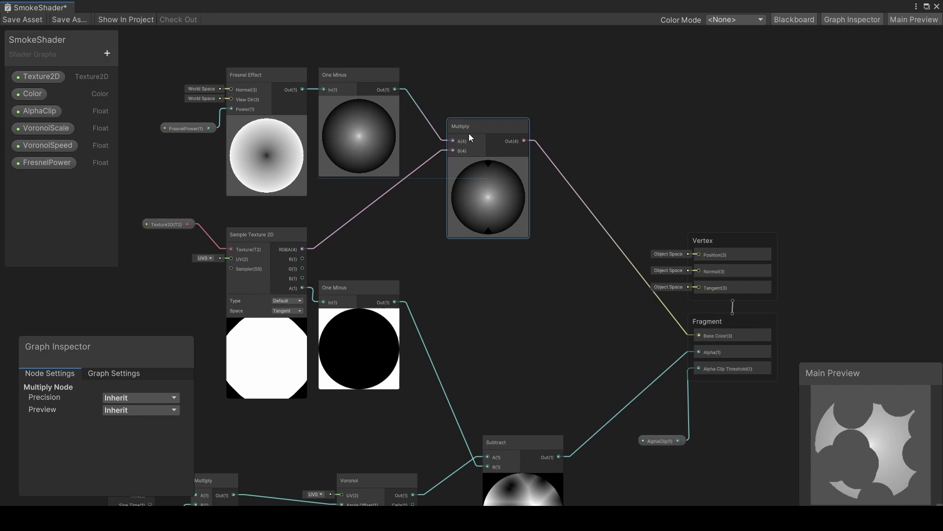
{"action": "left_click", "coordinate": [556, 166]}
{"action": "key", "text": "Delete"}
{"action": "key", "text": "space"}
{"action": "type", "text": "mul"}
{"action": "key", "text": "Return"}
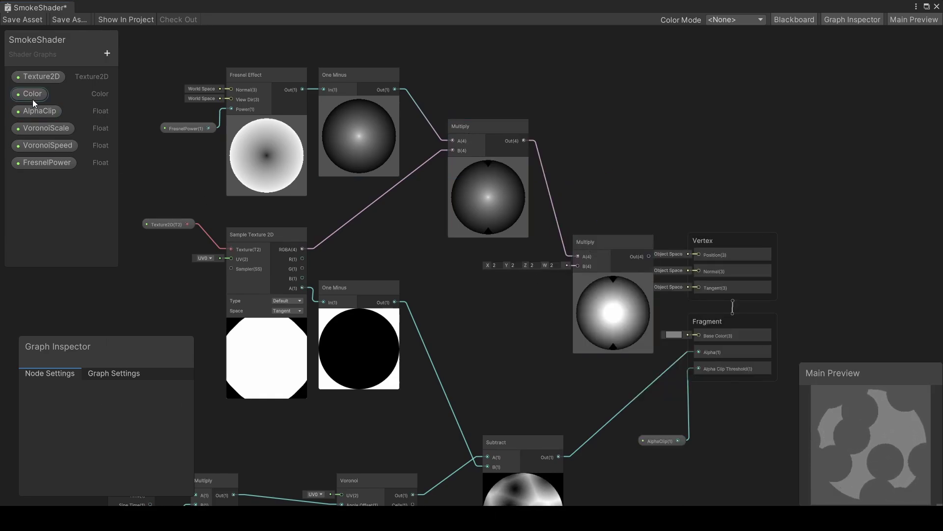
Step: Connect the Color property to the second Multiply's B input and that Multiply's output to the Fragment's Base Color
{"action": "left_click_drag", "start_coordinate": [32, 96], "coordinate": [590, 246]}
{"action": "left_click", "coordinate": [606, 247]}
{"action": "left_click_drag", "start_coordinate": [538, 318], "coordinate": [512, 309]}
{"action": "left_click_drag", "start_coordinate": [592, 239], "coordinate": [582, 217]}
{"action": "left_click_drag", "start_coordinate": [626, 234], "coordinate": [698, 336]}
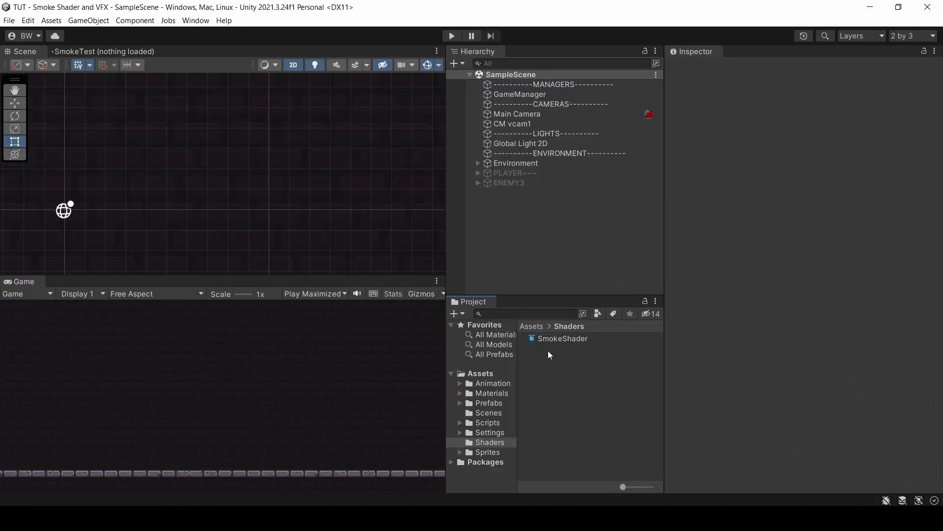
Step: Create a material from SmokeShader in the Shaders folder and name it SmokeMAT
{"action": "right_click", "coordinate": [548, 338]}
{"action": "mouse_move", "coordinate": [600, 67]}
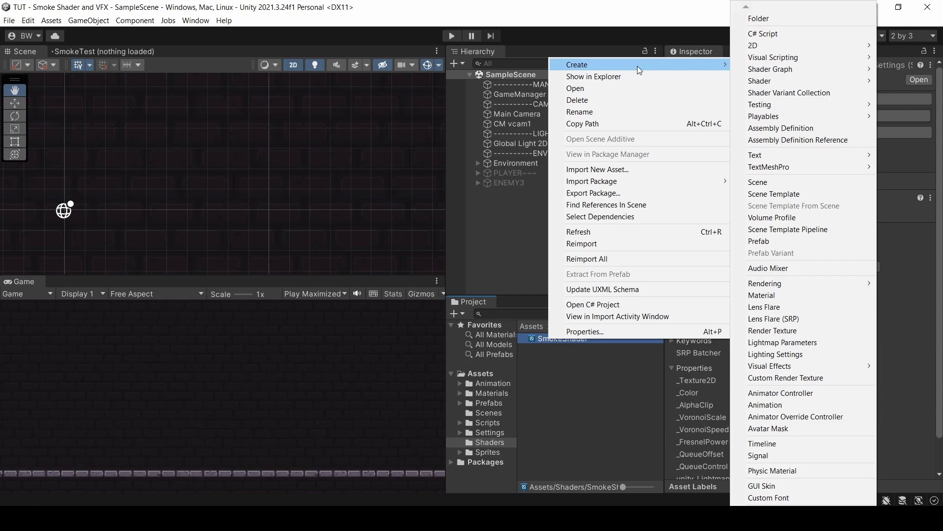
{"action": "left_click", "coordinate": [770, 295]}
{"action": "type", "text": "S"}
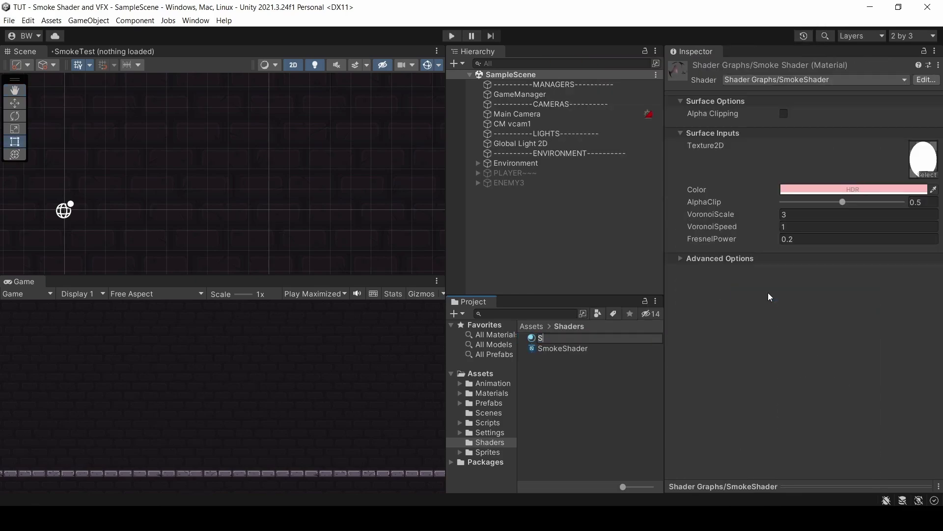
{"action": "type", "text": "mokeMAT"}
{"action": "key", "text": "Return"}
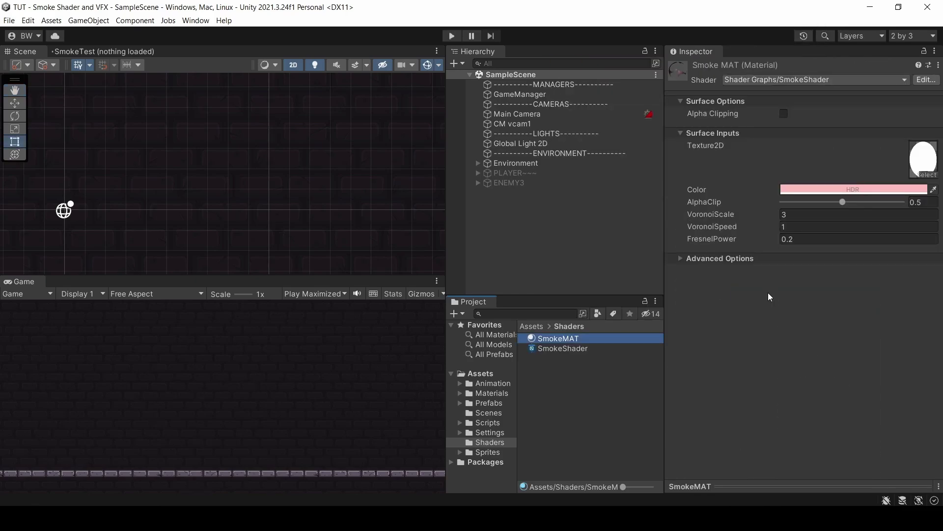
Step: Add a Particle System to the scene hierarchy and enlarge the Scene view around it
{"action": "right_click", "coordinate": [524, 208]}
{"action": "mouse_move", "coordinate": [600, 369]}
{"action": "left_click", "coordinate": [689, 372]}
{"action": "scroll", "coordinate": [113, 187], "scroll_direction": "down", "scroll_amount": 2}
{"action": "middle_click_drag", "start_coordinate": [112, 186], "coordinate": [213, 232]}
{"action": "left_click_drag", "start_coordinate": [287, 275], "coordinate": [287, 428]}
Step: Assign SmokeMAT as the material in the Particle System's Renderer module
{"action": "scroll", "coordinate": [249, 303], "scroll_direction": "down", "scroll_amount": 5}
{"action": "left_click_drag", "start_coordinate": [446, 269], "coordinate": [518, 269]}
{"action": "scroll", "coordinate": [765, 326], "scroll_direction": "down", "scroll_amount": 8}
{"action": "left_click", "coordinate": [704, 396]}
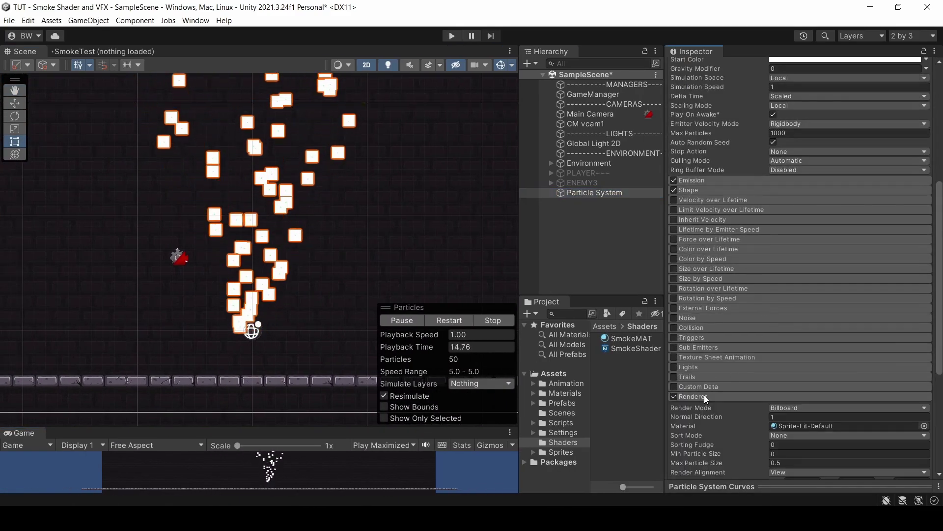
{"action": "left_click_drag", "start_coordinate": [632, 339], "coordinate": [800, 426]}
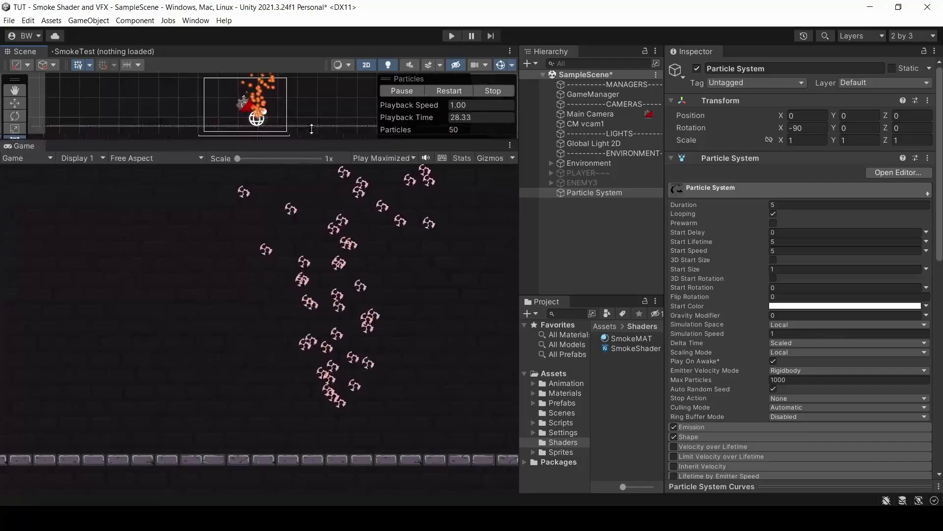
Step: Set the Particle System's Start Lifetime to a random range of 2 to 4 and its Start Speed to 3 to 5
{"action": "left_click", "coordinate": [804, 242]}
{"action": "type", "text": "2"}
{"action": "key", "text": "Tab"}
{"action": "type", "text": "4"}
{"action": "key", "text": "Tab"}
{"action": "left_click", "coordinate": [926, 250]}
{"action": "left_click", "coordinate": [907, 287]}
{"action": "type", "text": "3"}
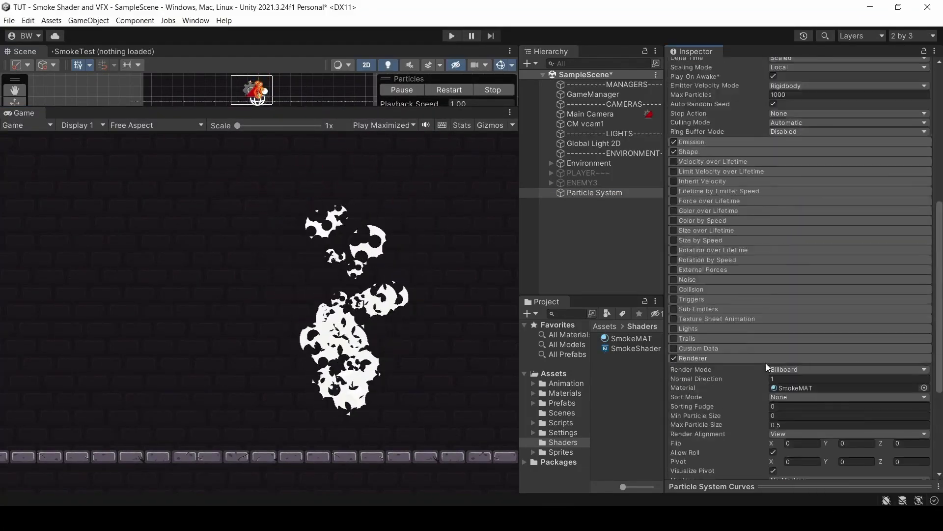
Step: Enable the Particle System's Size over Lifetime and Noise modules
{"action": "left_click", "coordinate": [776, 487]}
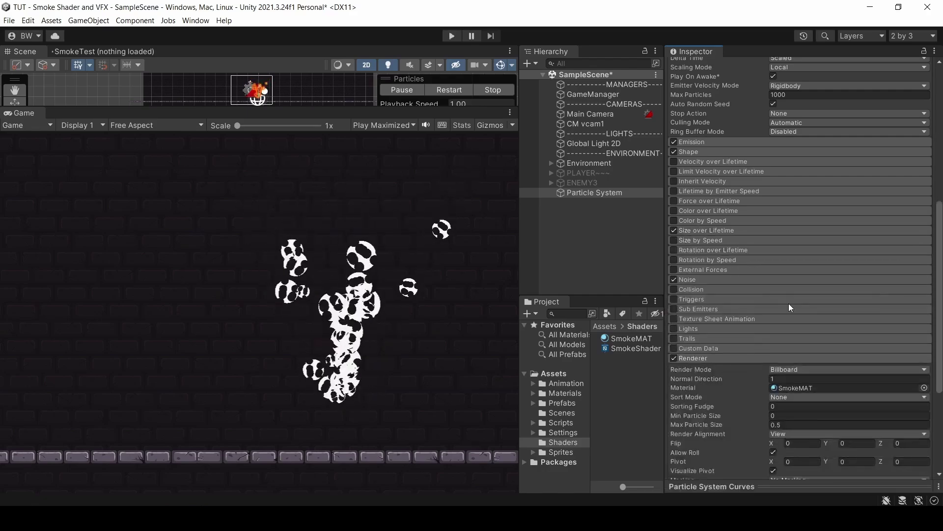
{"action": "left_click", "coordinate": [788, 300]}
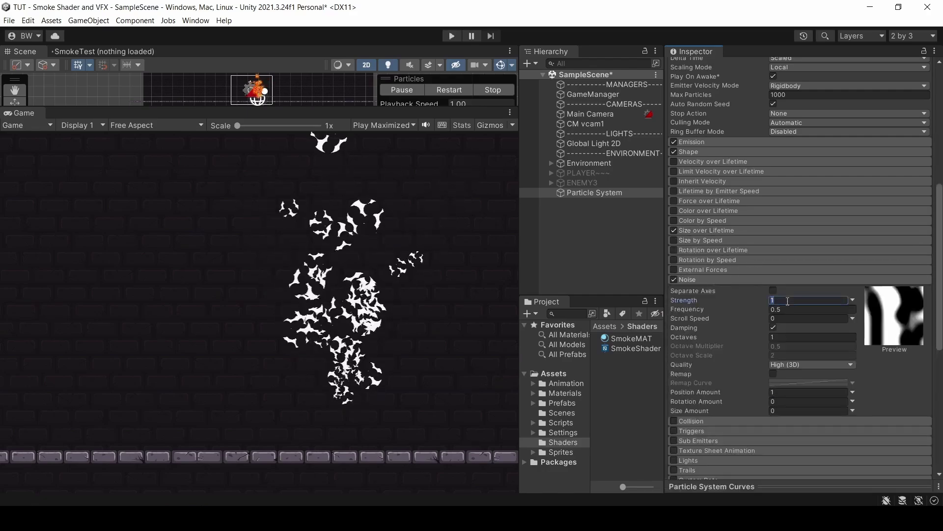
{"action": "left_click", "coordinate": [691, 280]}
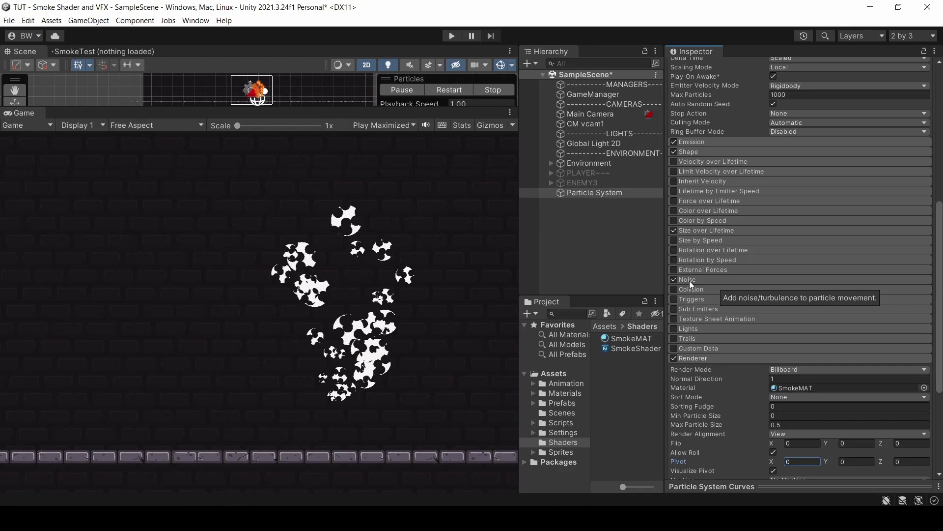
{"action": "scroll", "coordinate": [670, 437], "scroll_direction": "down", "scroll_amount": 10}
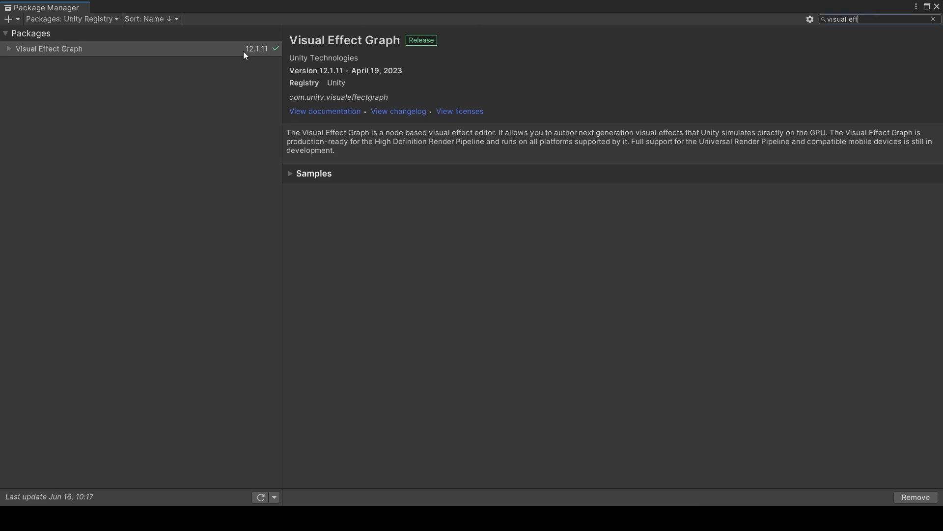
Step: Check the installation status of the Visual Effect Graph package in the Package Manager and close it
{"action": "left_click", "coordinate": [244, 53]}
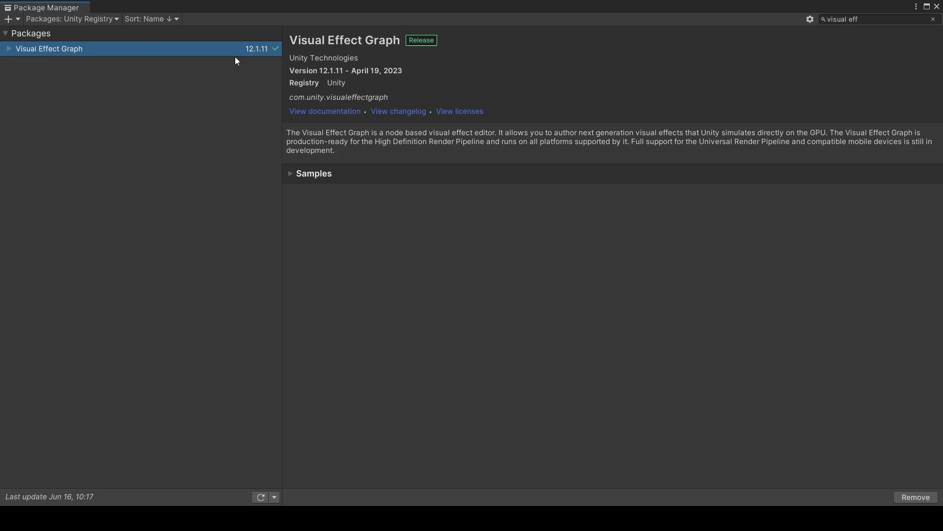
{"action": "left_click", "coordinate": [938, 7]}
Step: Deactivate the Particle System object in the scene
{"action": "left_click", "coordinate": [597, 195]}
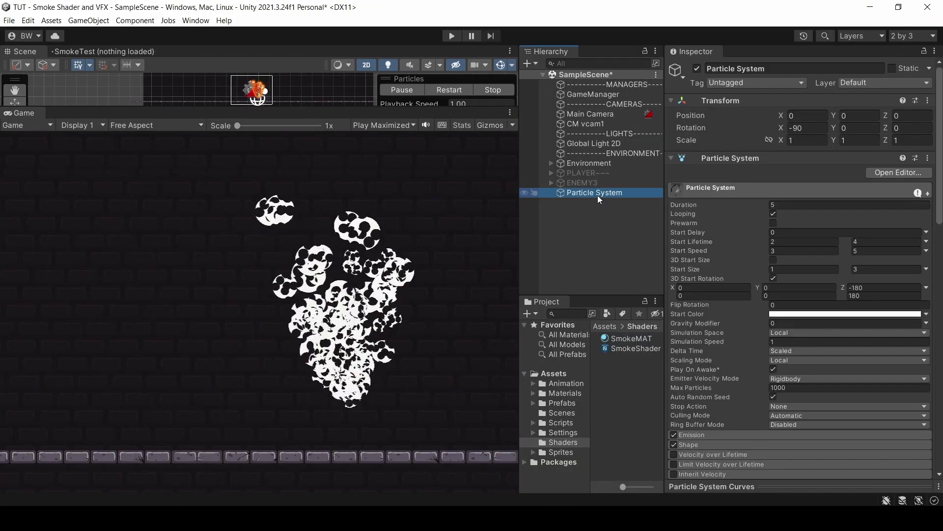
{"action": "left_click", "coordinate": [693, 67]}
Step: Create a Visual Effect Graph asset named SmokeVFX in the Shaders folder
{"action": "right_click", "coordinate": [626, 375]}
{"action": "mouse_move", "coordinate": [655, 102]}
{"action": "mouse_move", "coordinate": [563, 364]}
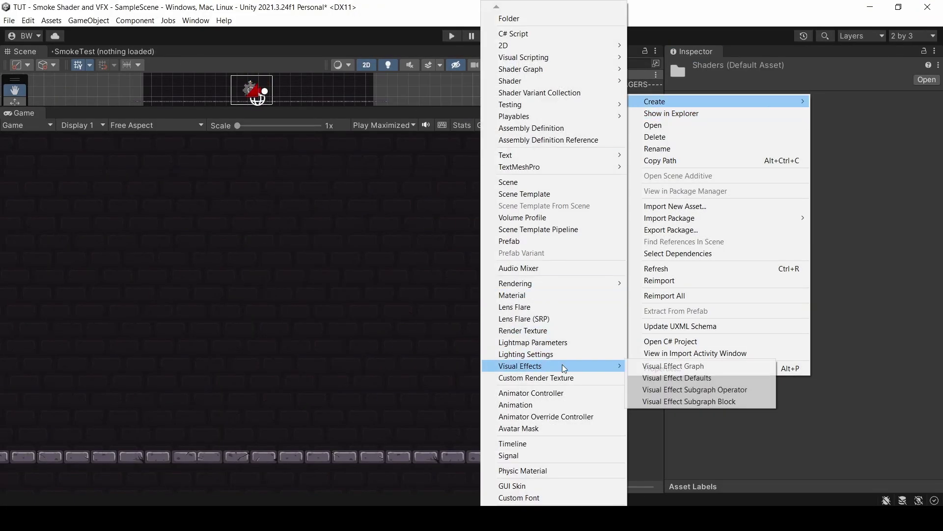
{"action": "left_click", "coordinate": [654, 375]}
{"action": "type", "text": "SmokeVFX"}
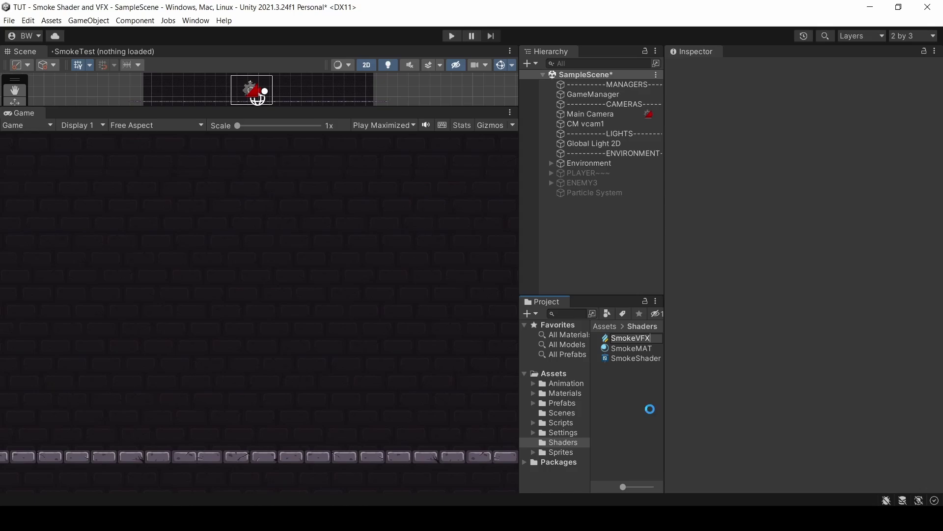
{"action": "key", "text": "Return"}
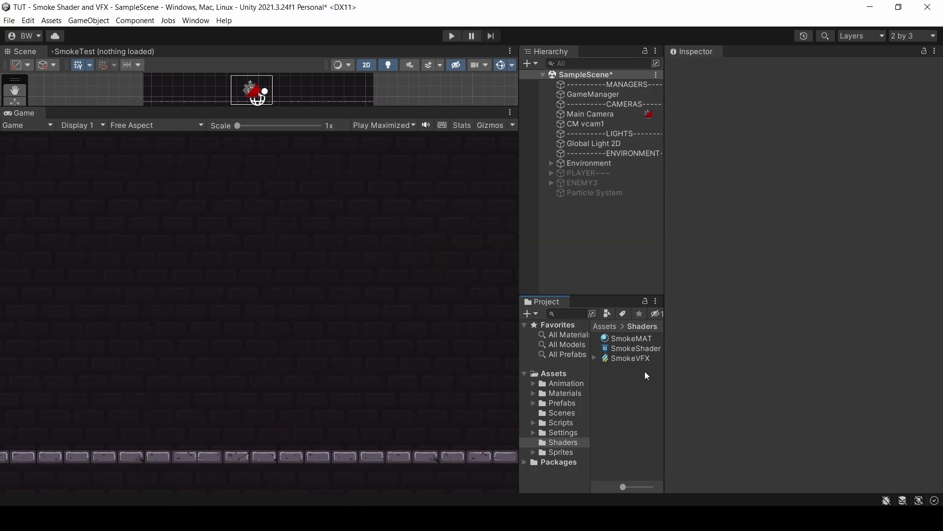
Step: Add a Visual Effect object named Smoke to the scene and assign SmokeVFX as its Asset Template
{"action": "right_click", "coordinate": [595, 246]}
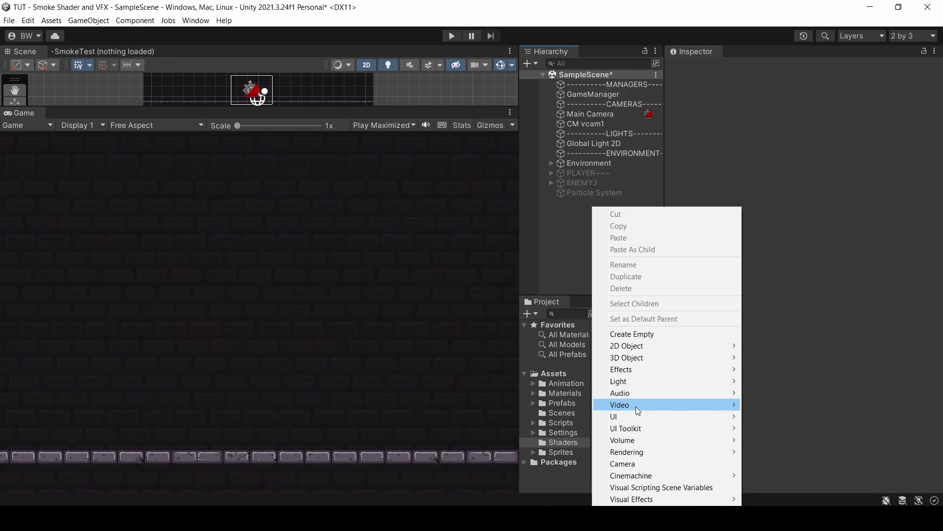
{"action": "mouse_move", "coordinate": [635, 500]}
{"action": "left_click", "coordinate": [760, 499]}
{"action": "type", "text": "Smoke"}
{"action": "key", "text": "Return"}
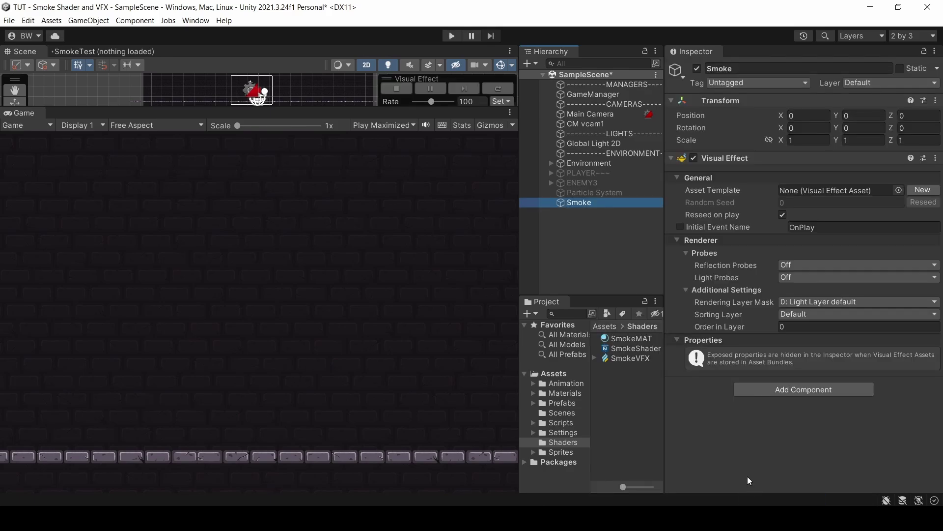
{"action": "left_click_drag", "start_coordinate": [630, 358], "coordinate": [809, 195]}
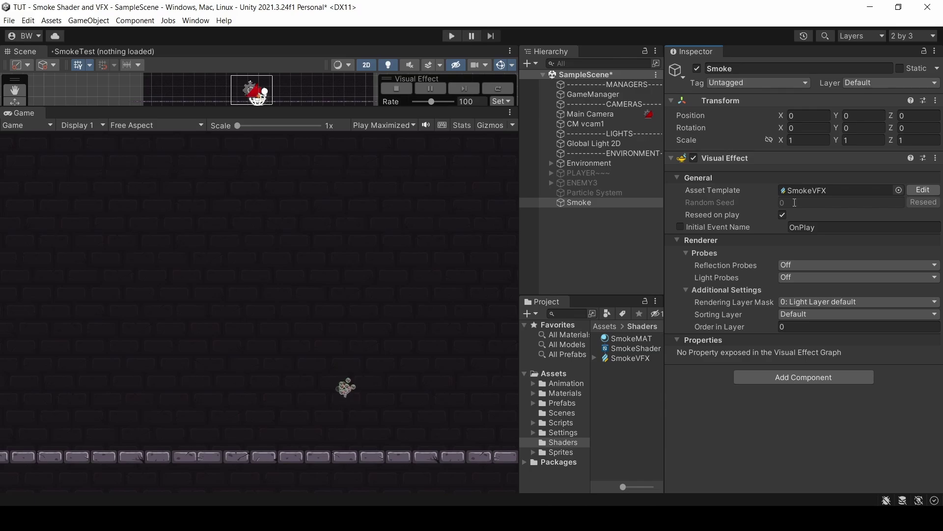
Step: Enable Support VFX Graph in the graph settings of SmokeShader
{"action": "double_click", "coordinate": [626, 347]}
{"action": "middle_click_drag", "start_coordinate": [591, 311], "coordinate": [616, 284]}
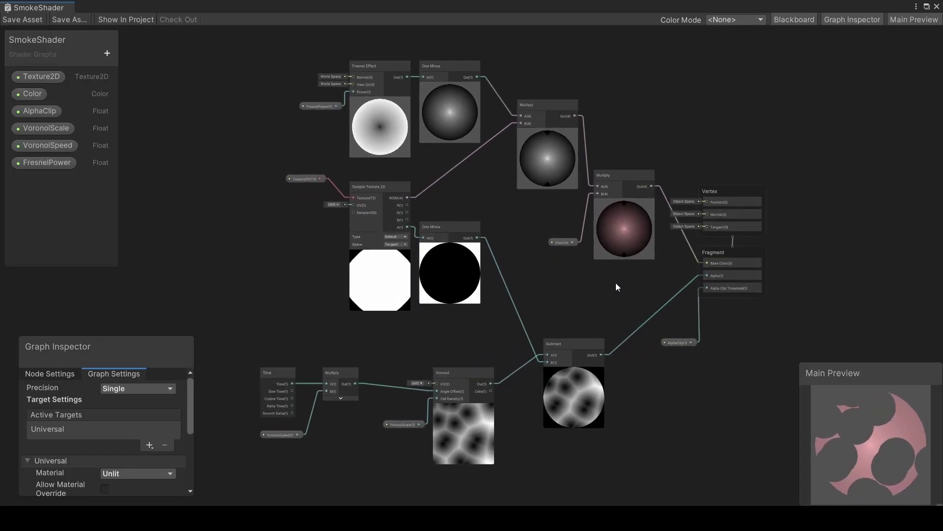
{"action": "scroll", "coordinate": [135, 407], "scroll_direction": "down", "scroll_amount": 5}
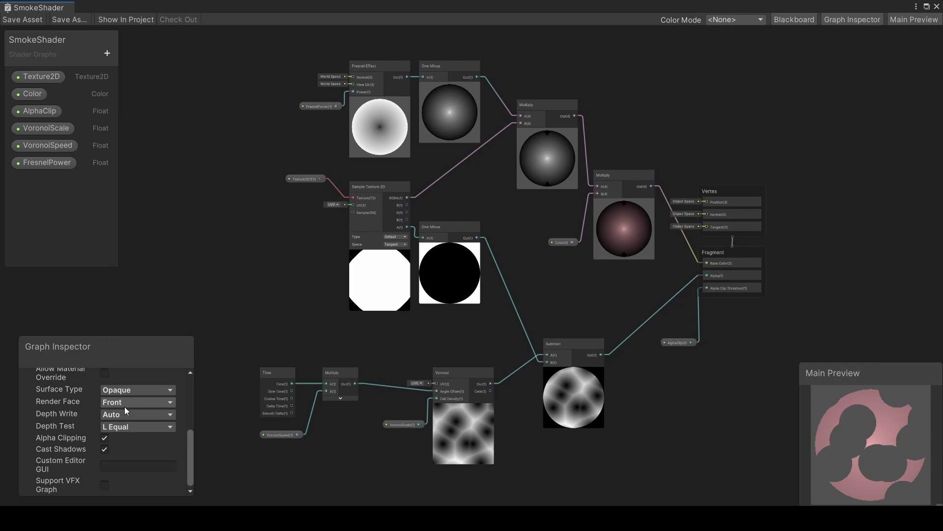
{"action": "left_click", "coordinate": [103, 485]}
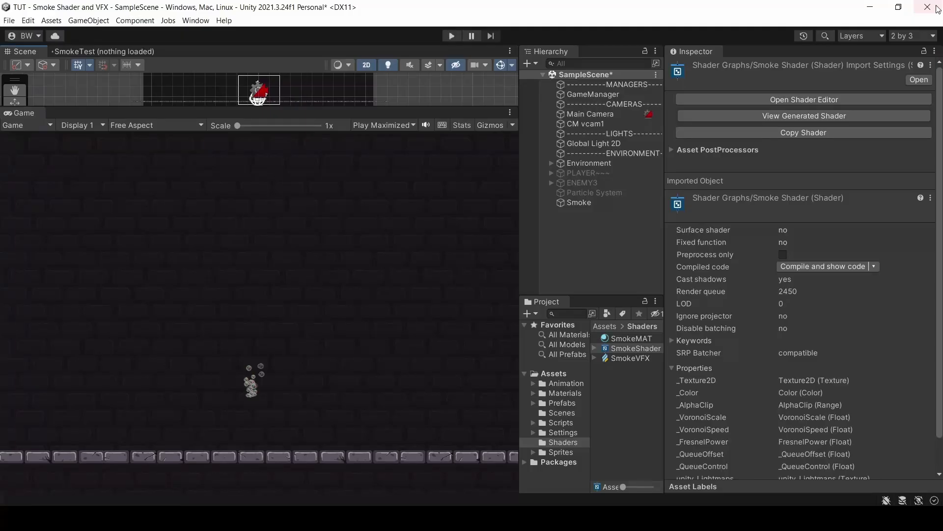
Step: Widen the Hierarchy and Project area and open the SmokeVFX graph for editing
{"action": "left_click_drag", "start_coordinate": [521, 268], "coordinate": [433, 268]}
{"action": "double_click", "coordinate": [550, 359]}
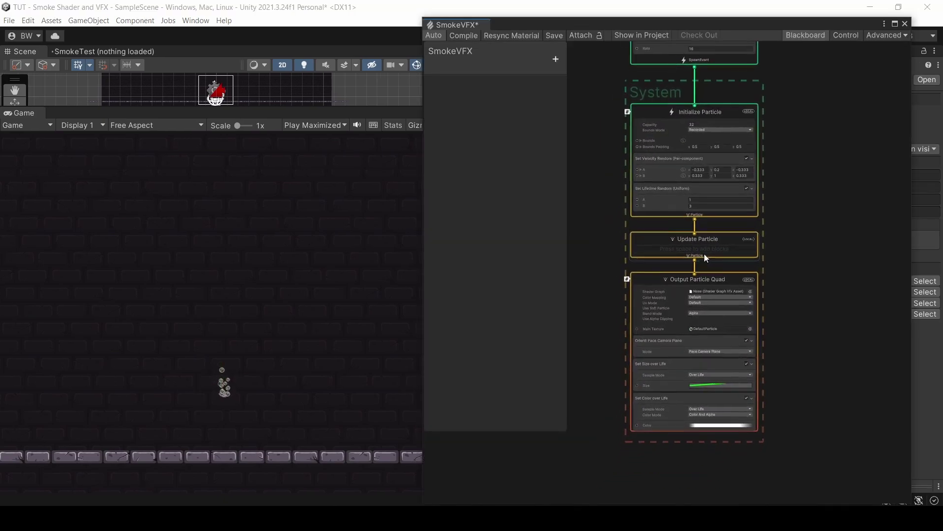
{"action": "scroll", "coordinate": [671, 241], "scroll_direction": "up", "scroll_amount": 3}
{"action": "scroll", "coordinate": [672, 245], "scroll_direction": "up", "scroll_amount": 1}
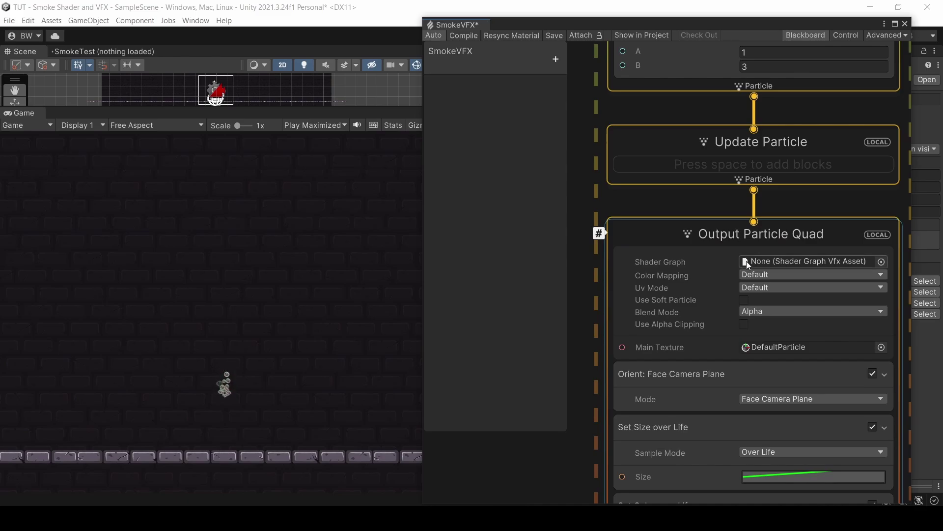
Step: Open the editor Preferences and check their settings
{"action": "left_click", "coordinate": [30, 21]}
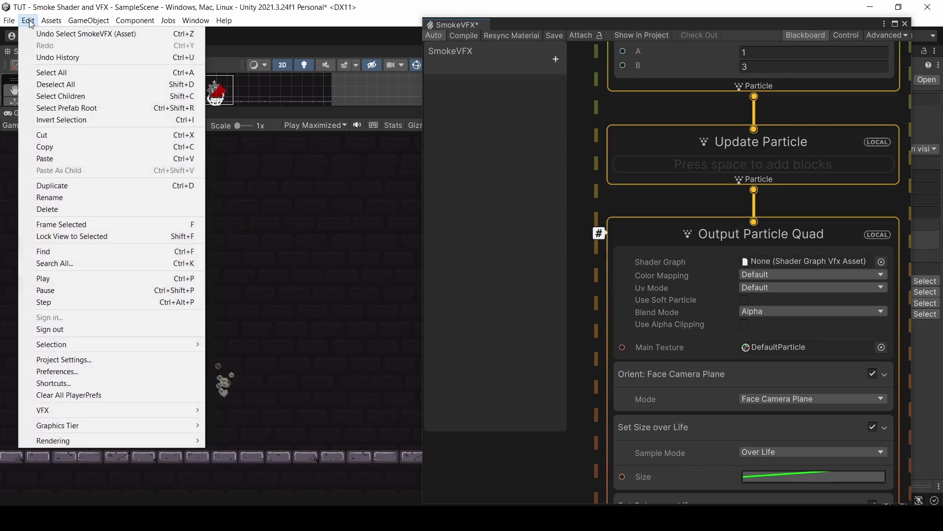
{"action": "left_click", "coordinate": [50, 369]}
{"action": "left_click", "coordinate": [77, 369]}
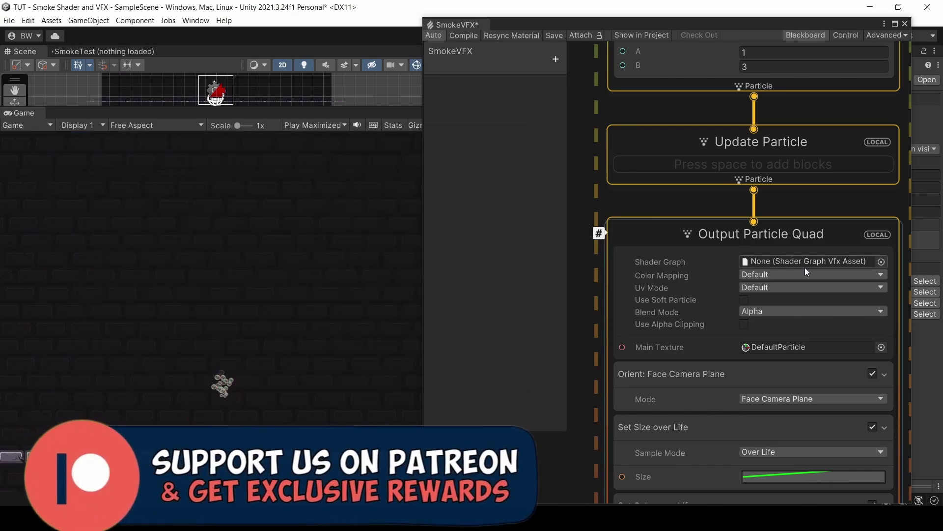
Step: Assign SmokeShader as the Shader Graph of the Output Particle Quad context
{"action": "left_click", "coordinate": [882, 261]}
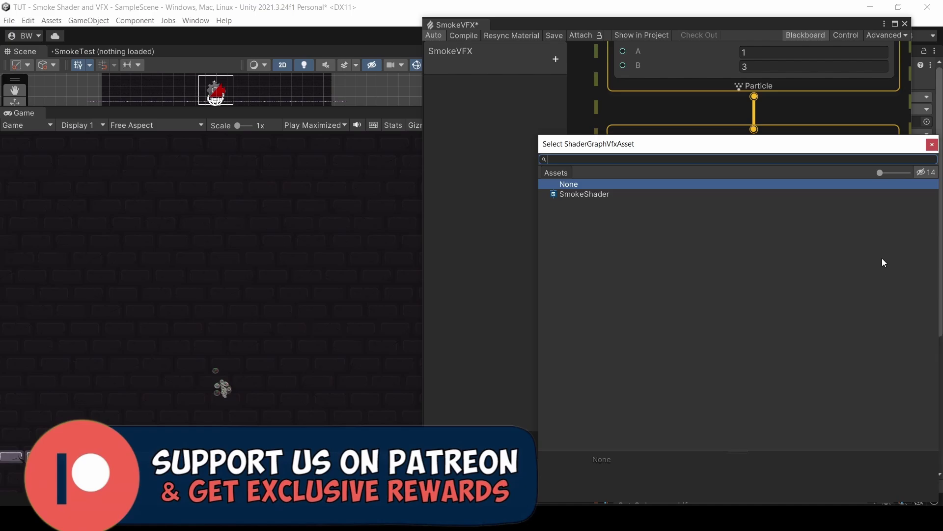
{"action": "double_click", "coordinate": [594, 196]}
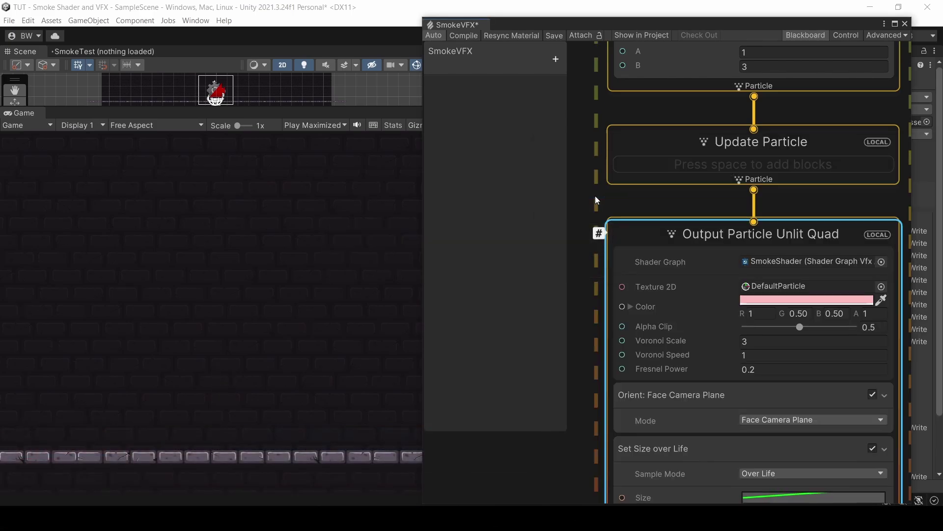
Step: Add an exposed Texture2D property to the SmokeVFX blackboard and set its value to the Circle texture
{"action": "left_click", "coordinate": [555, 59]}
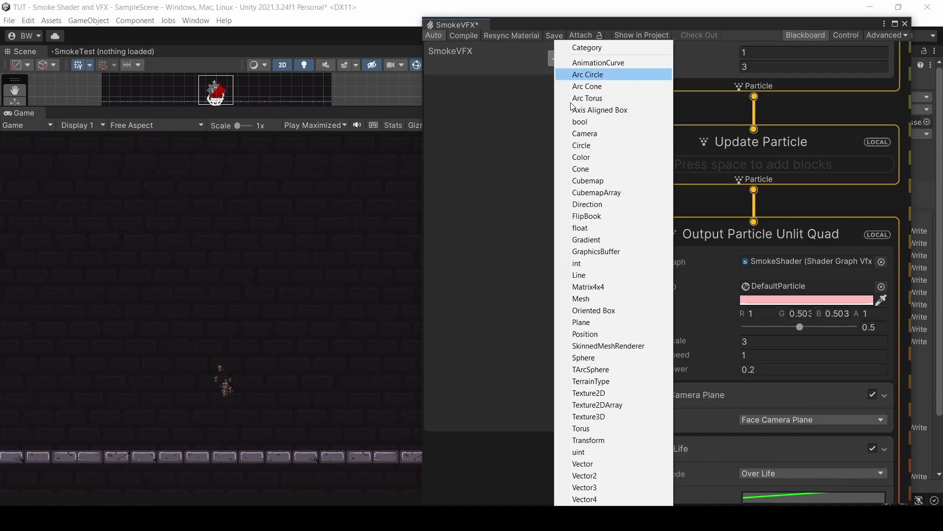
{"action": "left_click", "coordinate": [589, 393]}
{"action": "left_click", "coordinate": [435, 84]}
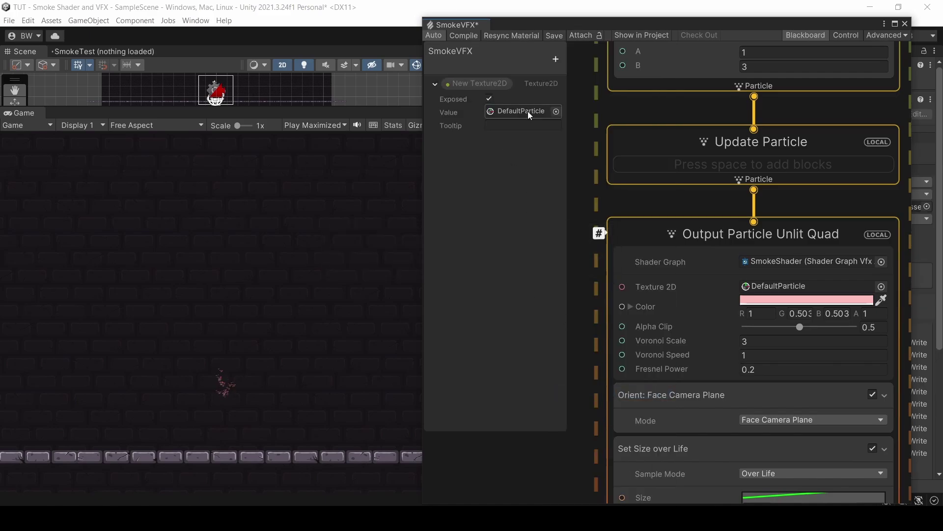
{"action": "left_click", "coordinate": [529, 111]}
{"action": "type", "text": "circle"}
{"action": "double_click", "coordinate": [570, 154]}
Step: Connect the New Texture2D property to the Texture 2D input of Output Particle Unlit Quad and set the output's Color to white
{"action": "middle_click_drag", "start_coordinate": [711, 201], "coordinate": [741, 200]}
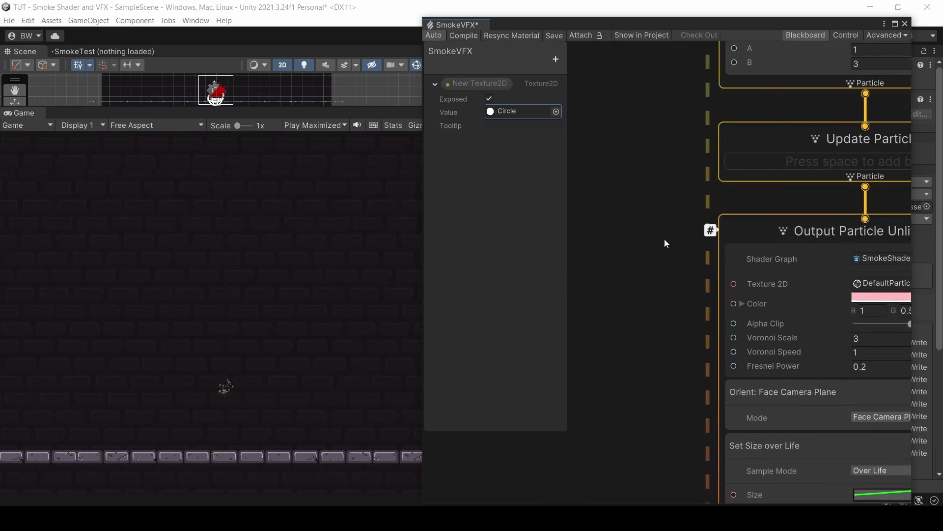
{"action": "left_click_drag", "start_coordinate": [477, 84], "coordinate": [599, 261]}
{"action": "left_click_drag", "start_coordinate": [672, 269], "coordinate": [734, 284]}
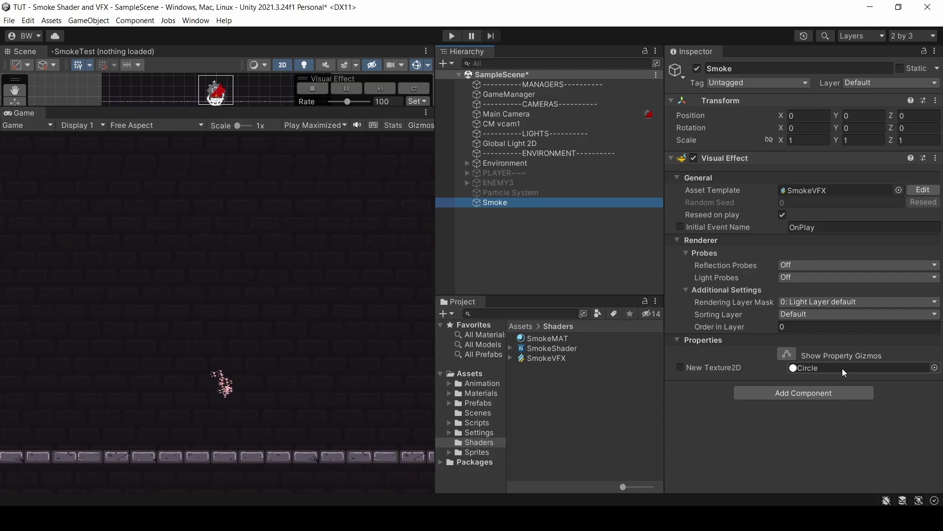
{"action": "left_click", "coordinate": [800, 141]}
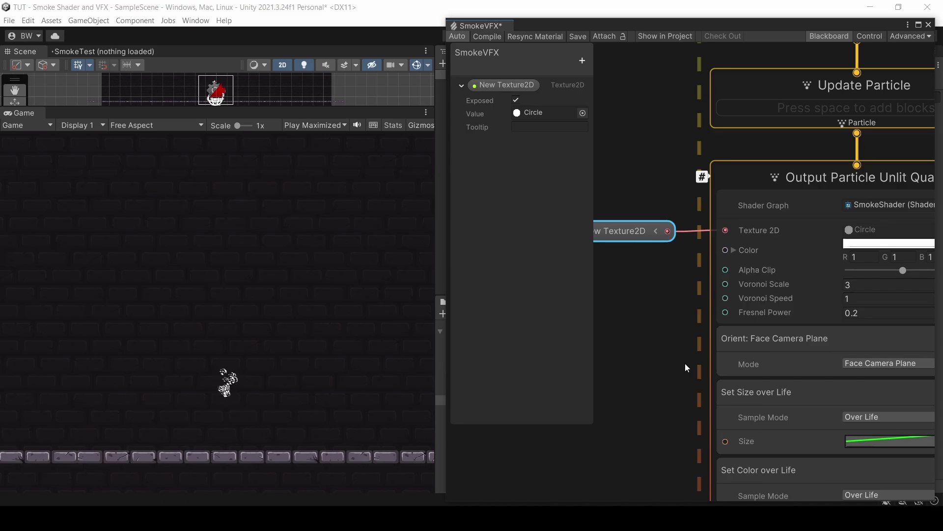
Step: Add a Sample Curve node to the graph and place it below the New Texture2D node
{"action": "middle_click_drag", "start_coordinate": [685, 362], "coordinate": [761, 320]}
{"action": "left_click", "coordinate": [662, 260]}
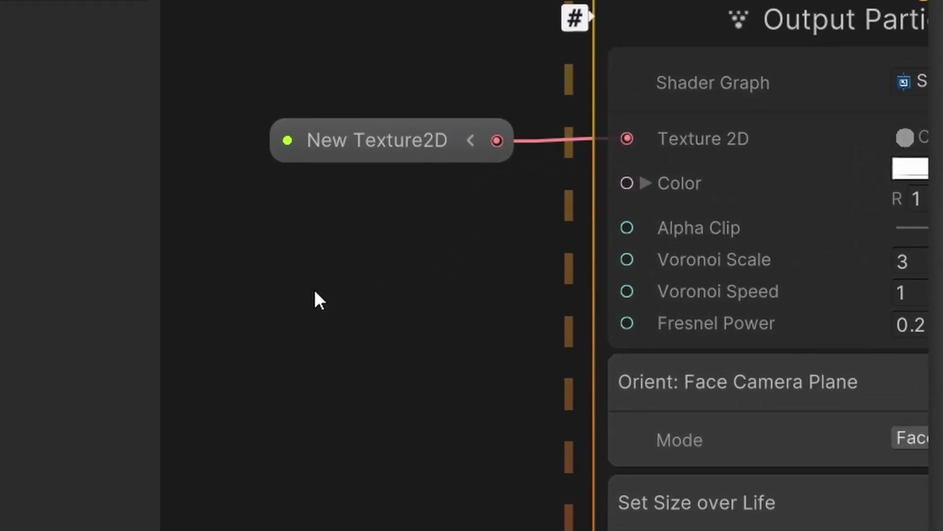
{"action": "key", "text": "space"}
{"action": "type", "text": "curve"}
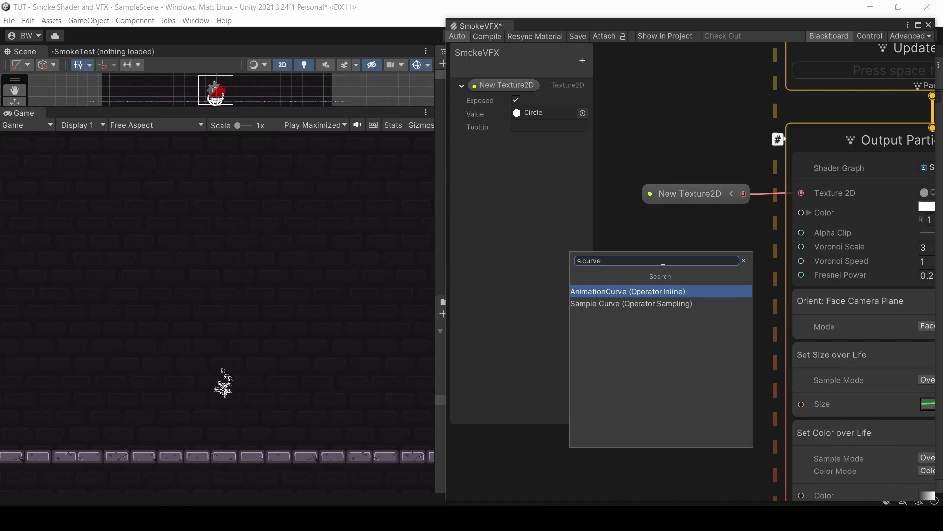
{"action": "left_click", "coordinate": [632, 303]}
{"action": "left_click_drag", "start_coordinate": [743, 289], "coordinate": [679, 244]}
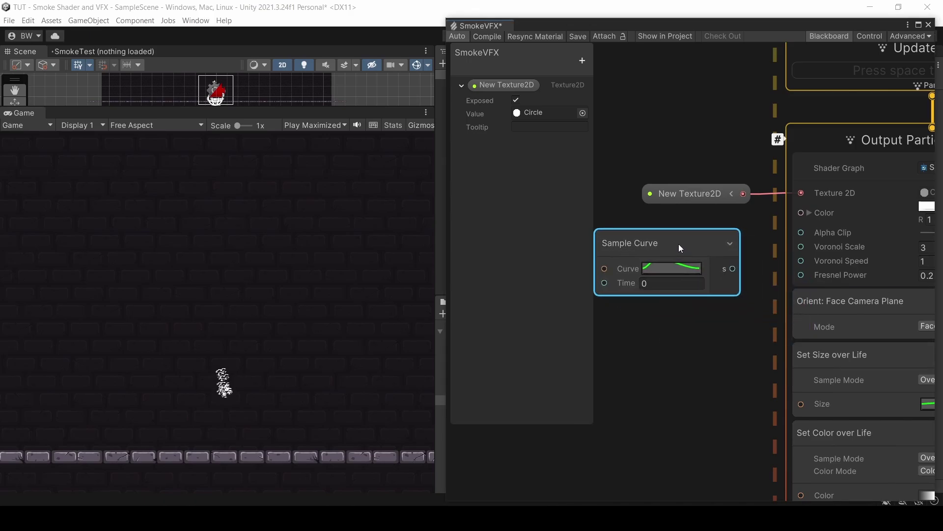
Step: Give the Sample Curve node a rising curve preset with its first key moved to about time 0.33 and value 0.3
{"action": "left_click", "coordinate": [708, 268]}
{"action": "left_click", "coordinate": [250, 483]}
{"action": "left_click_drag", "start_coordinate": [30, 447], "coordinate": [322, 326]}
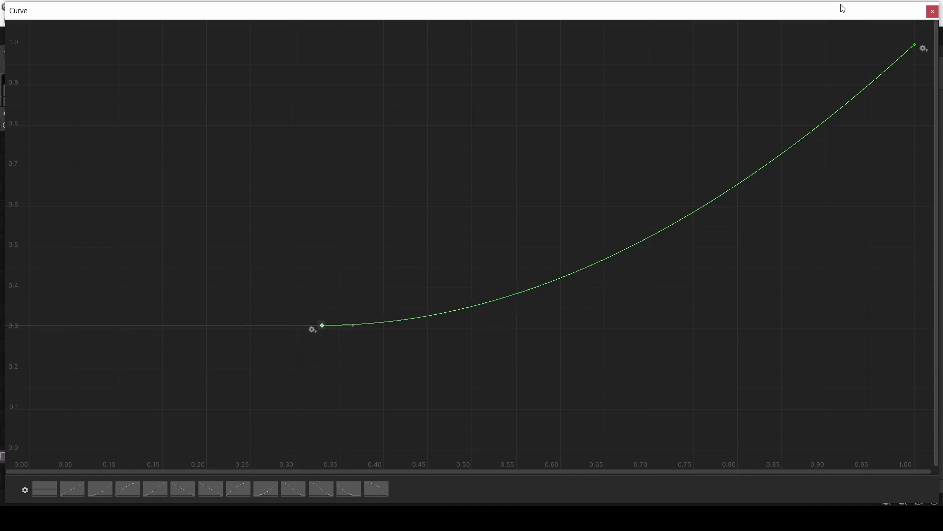
{"action": "left_click", "coordinate": [932, 11]}
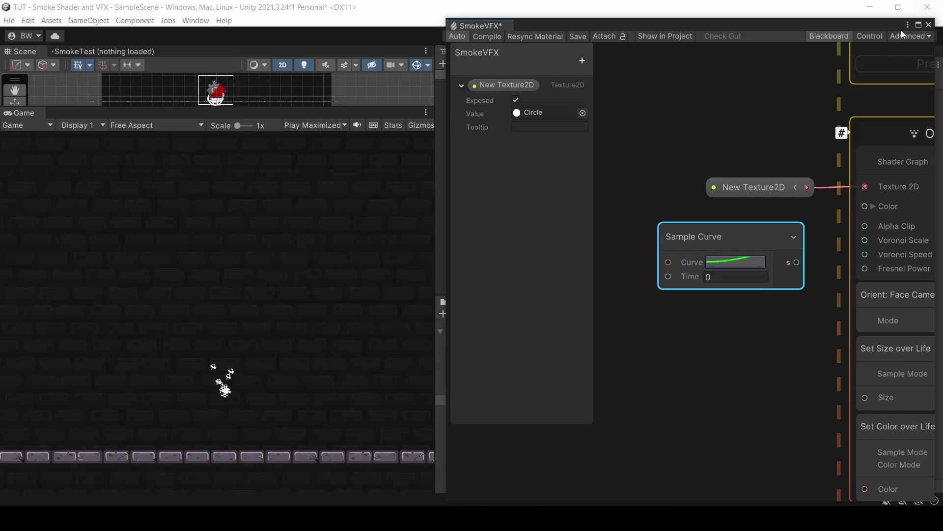
Step: Add an Age Over Lifetime node and connect it to the Time input of Sample Curve
{"action": "middle_click_drag", "start_coordinate": [626, 349], "coordinate": [692, 311]}
{"action": "key", "text": "space"}
{"action": "type", "text": "age ov"}
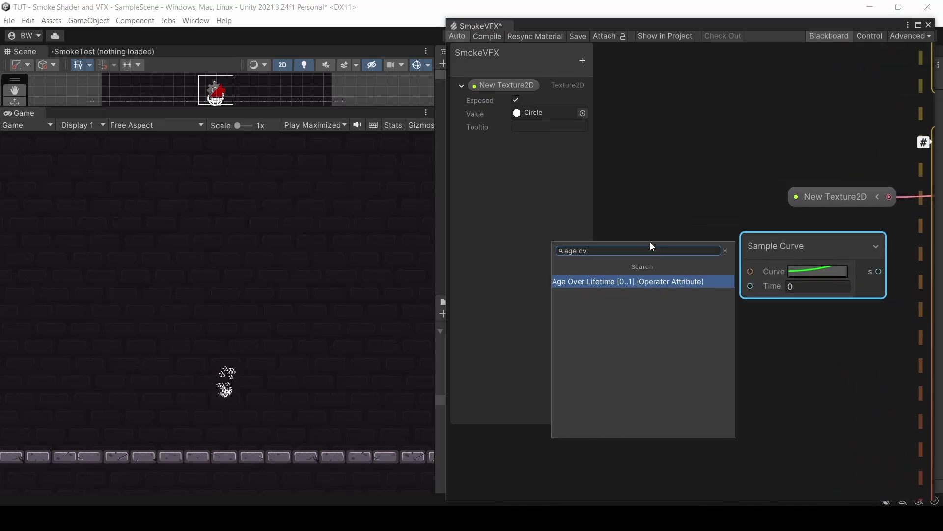
{"action": "key", "text": "Return"}
{"action": "left_click_drag", "start_coordinate": [685, 271], "coordinate": [659, 247]}
{"action": "left_click_drag", "start_coordinate": [724, 270], "coordinate": [751, 286]}
Step: Connect the Sample Curve output to the Alpha Clip input of Output Particle Unlit Quad
{"action": "middle_click_drag", "start_coordinate": [812, 315], "coordinate": [623, 335]}
{"action": "left_click", "coordinate": [670, 296]}
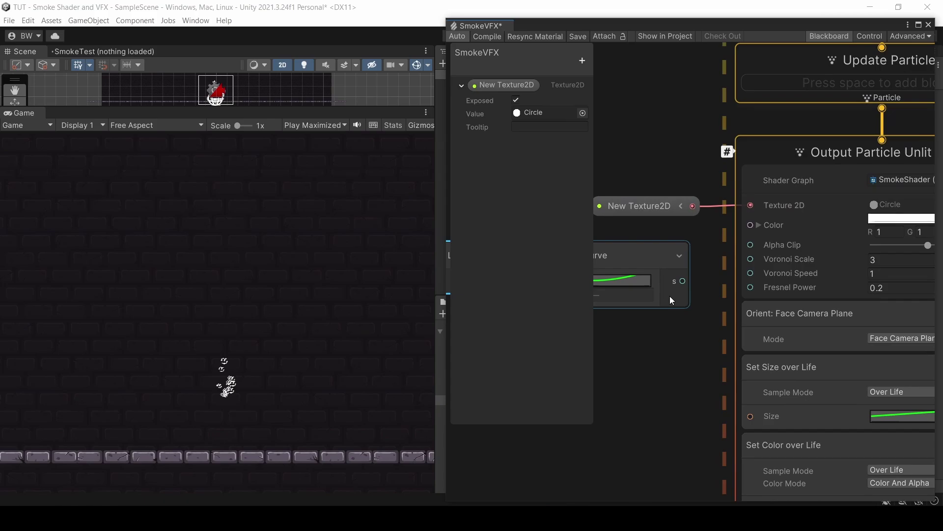
{"action": "left_click_drag", "start_coordinate": [682, 281], "coordinate": [750, 245]}
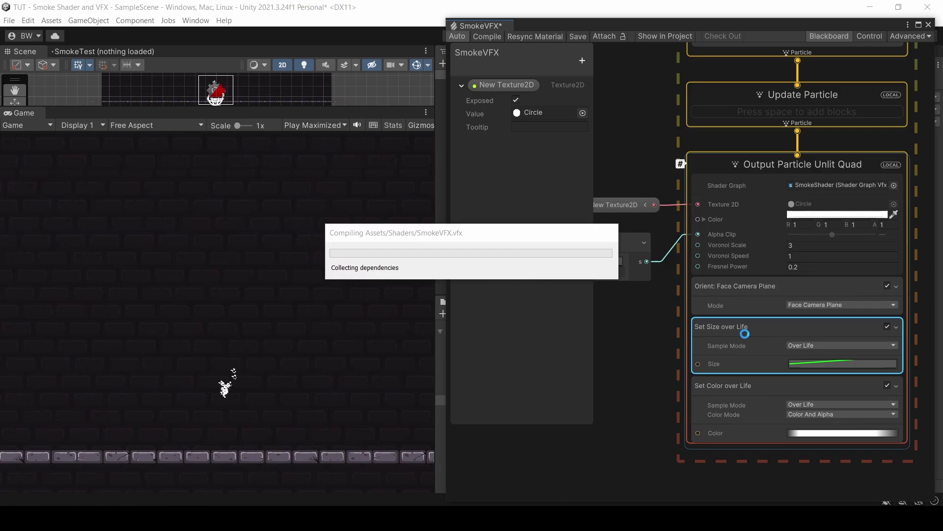
Step: Replace the Set Size over Life and Set Color over Life blocks in the output context with a Set Size block
{"action": "key", "text": "Delete"}
{"action": "left_click", "coordinate": [740, 326]}
{"action": "key", "text": "space"}
{"action": "type", "text": "se"}
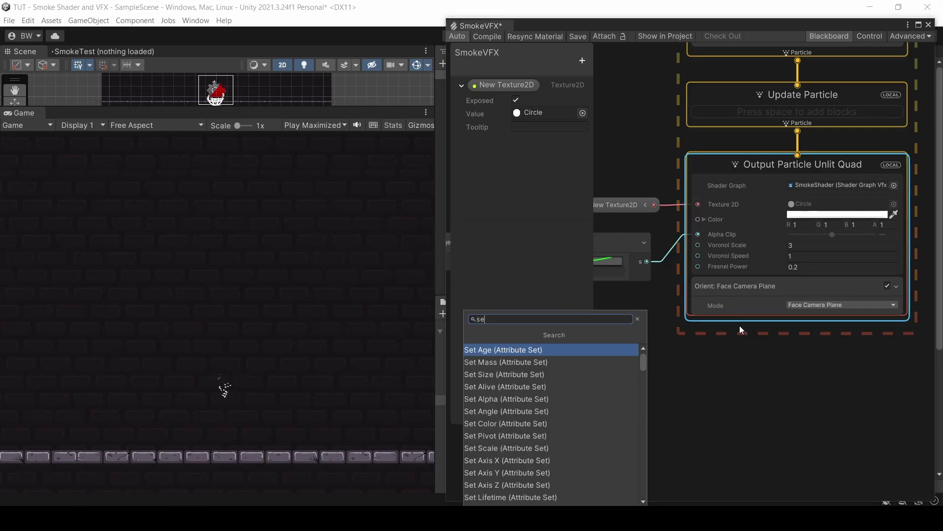
{"action": "type", "text": "t size"}
{"action": "key", "text": "Return"}
Step: Set the Random mode of the Set Size block to Uniform
{"action": "left_click_drag", "start_coordinate": [677, 25], "coordinate": [385, 36]}
{"action": "left_click", "coordinate": [803, 134]}
{"action": "left_click", "coordinate": [806, 170]}
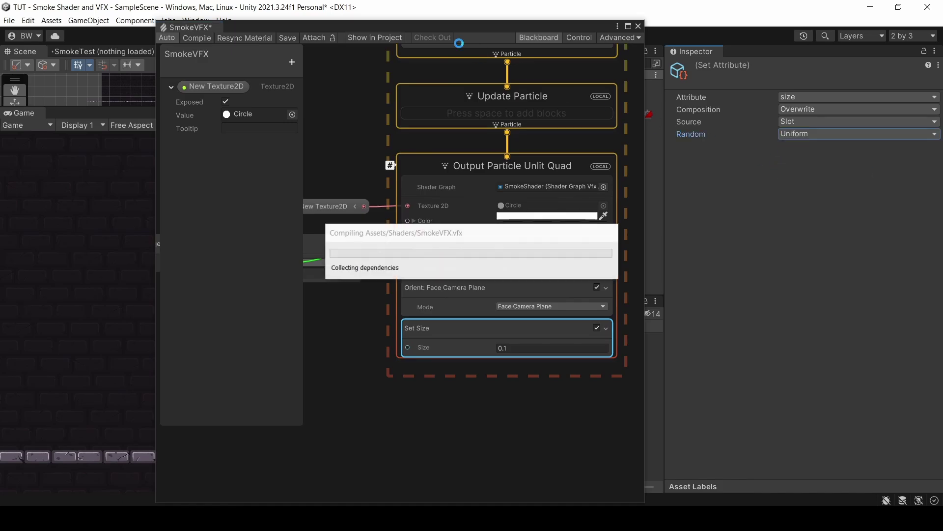
Step: Set the Set Size Random block's range to A 1.5 and B 3
{"action": "left_click_drag", "start_coordinate": [391, 28], "coordinate": [678, 22]}
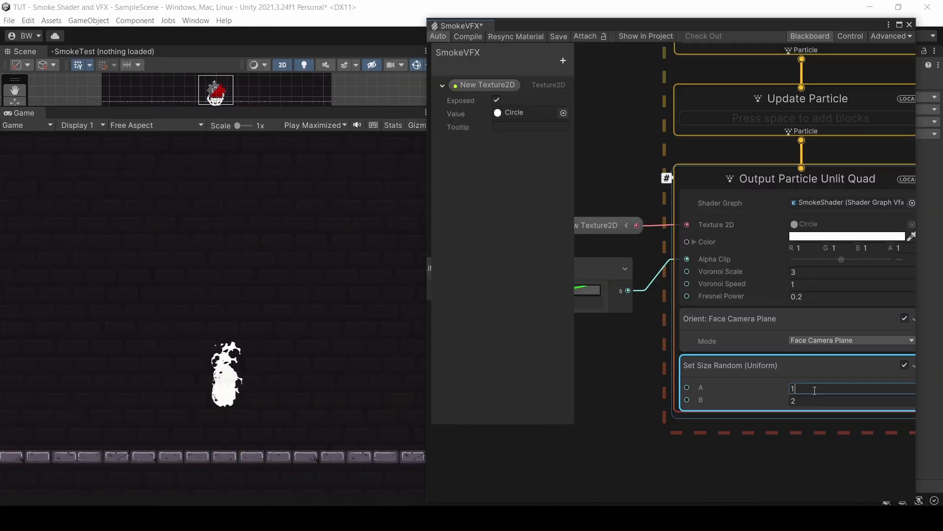
{"action": "type", "text": "1."}
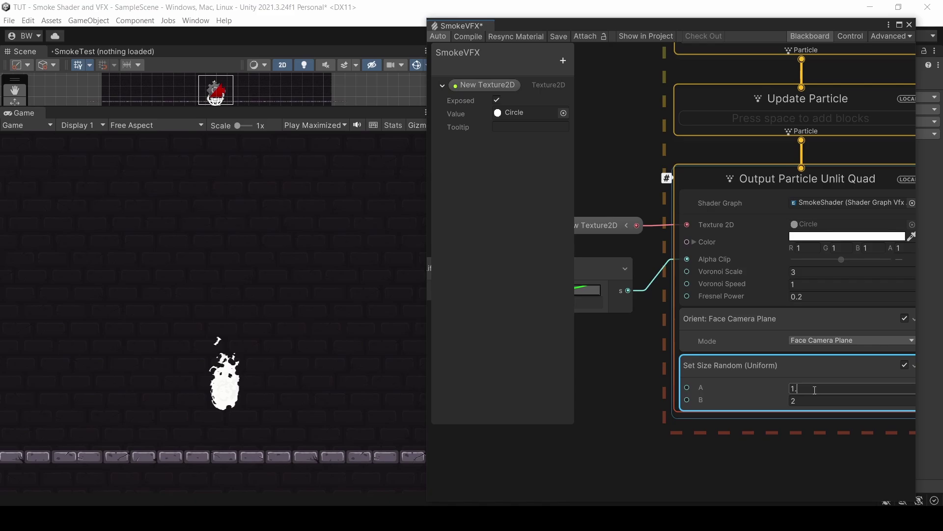
{"action": "type", "text": "5"}
{"action": "key", "text": "Tab"}
{"action": "type", "text": "3"}
{"action": "key", "text": "Return"}
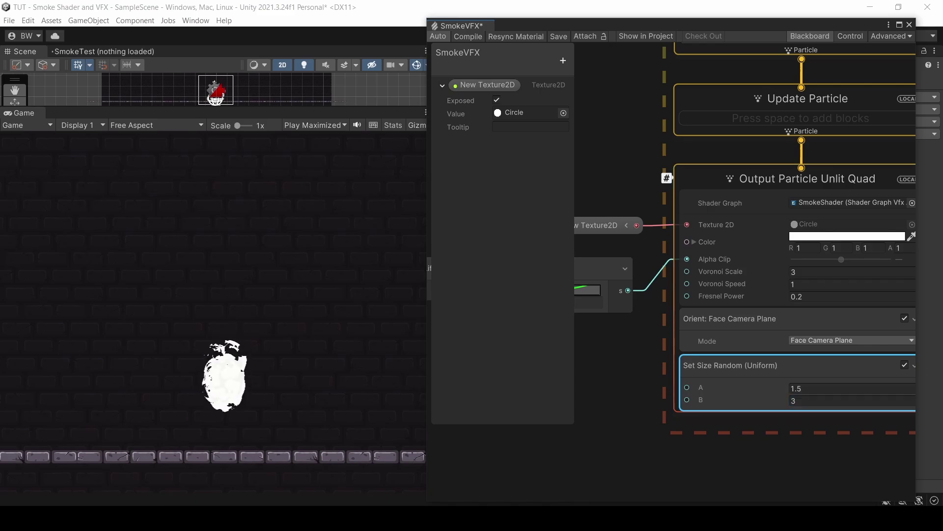
Step: Add a Set Size over Life block to Output Particle Unlit Quad and set its composition to Multiply
{"action": "key", "text": "space"}
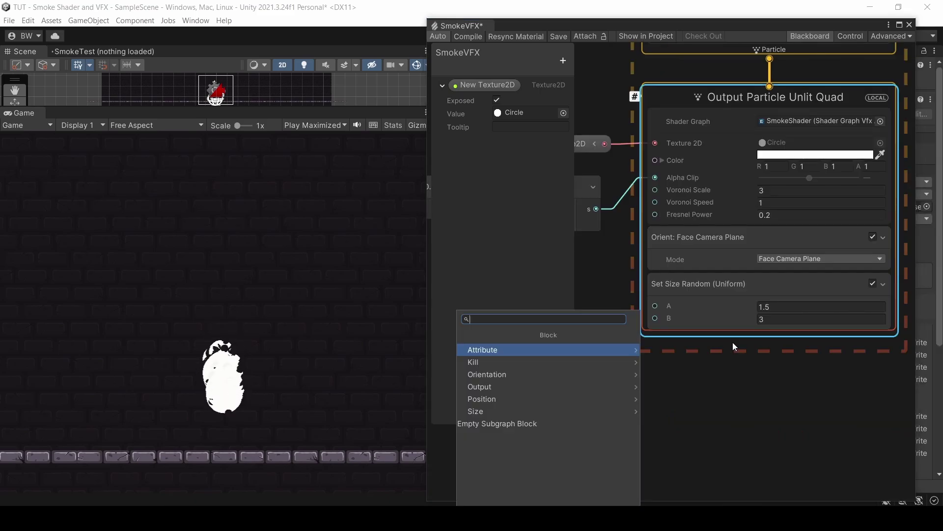
{"action": "type", "text": "size over"}
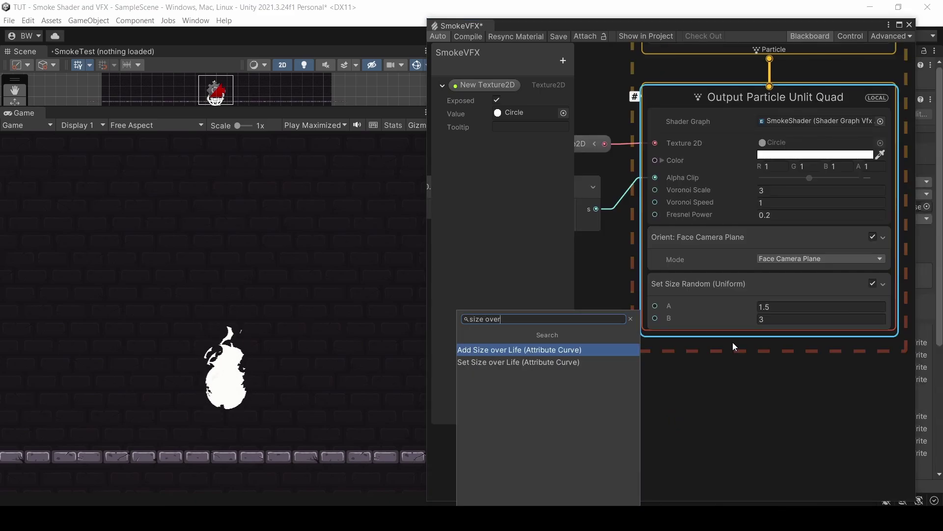
{"action": "key", "text": "Down"}
{"action": "key", "text": "Return"}
{"action": "left_click_drag", "start_coordinate": [707, 28], "coordinate": [461, 32]}
{"action": "left_click", "coordinate": [836, 109]}
{"action": "left_click", "coordinate": [806, 141]}
{"action": "left_click_drag", "start_coordinate": [355, 30], "coordinate": [617, 13]}
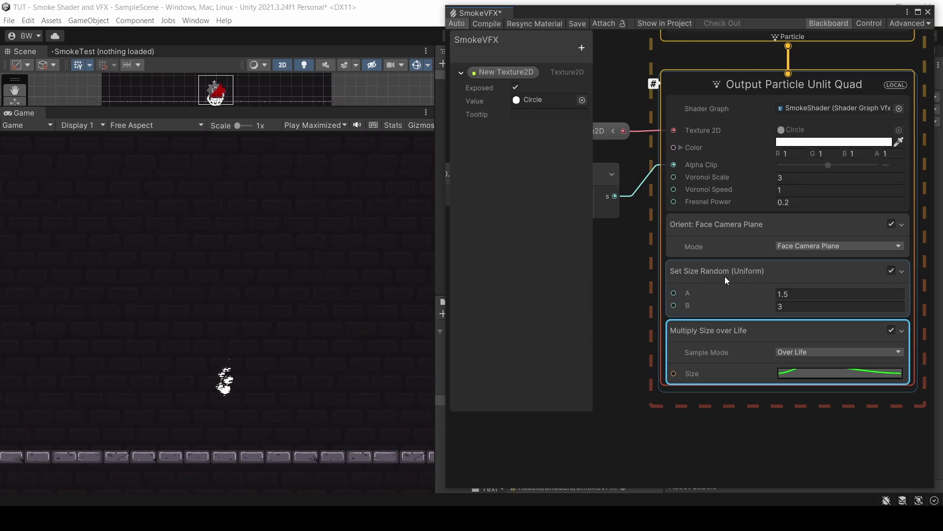
Step: Raise the start of the Multiply Size over Life curve to about 0.4
{"action": "left_click", "coordinate": [788, 372]}
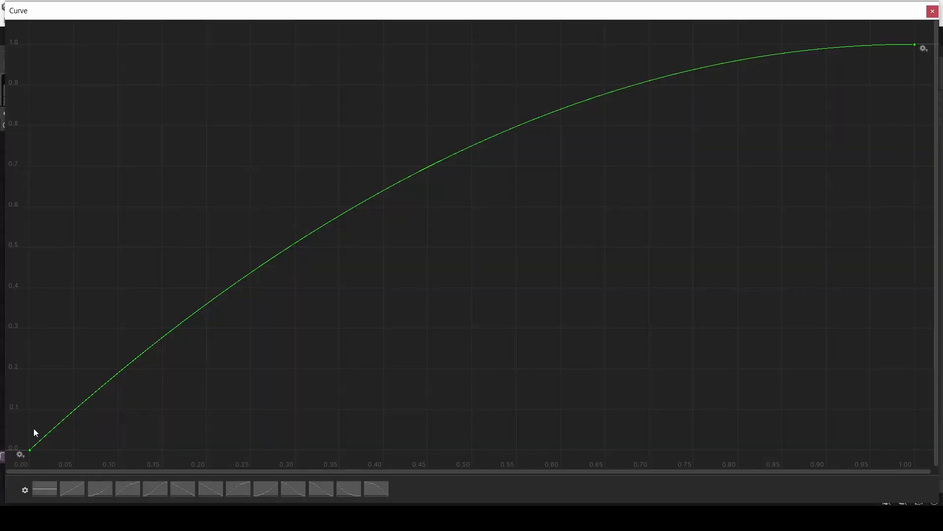
{"action": "left_click_drag", "start_coordinate": [32, 446], "coordinate": [32, 284]}
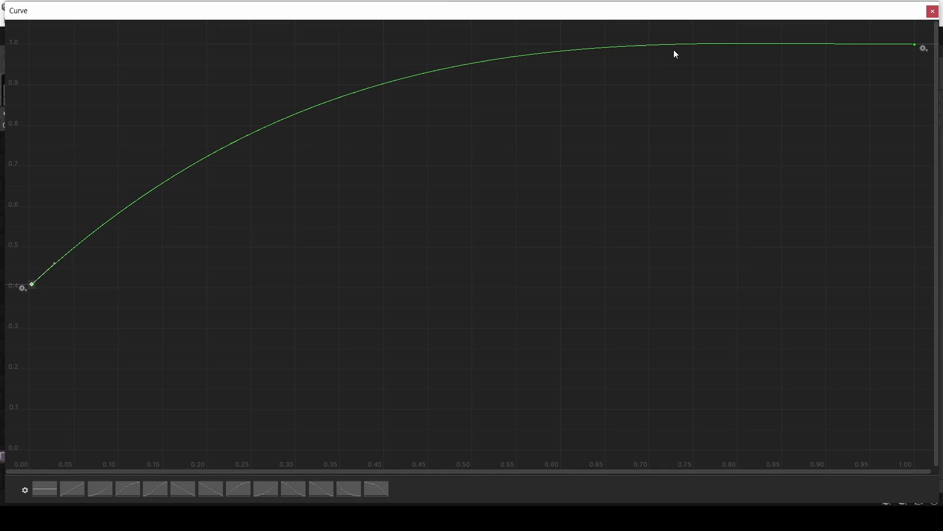
{"action": "left_click", "coordinate": [933, 12]}
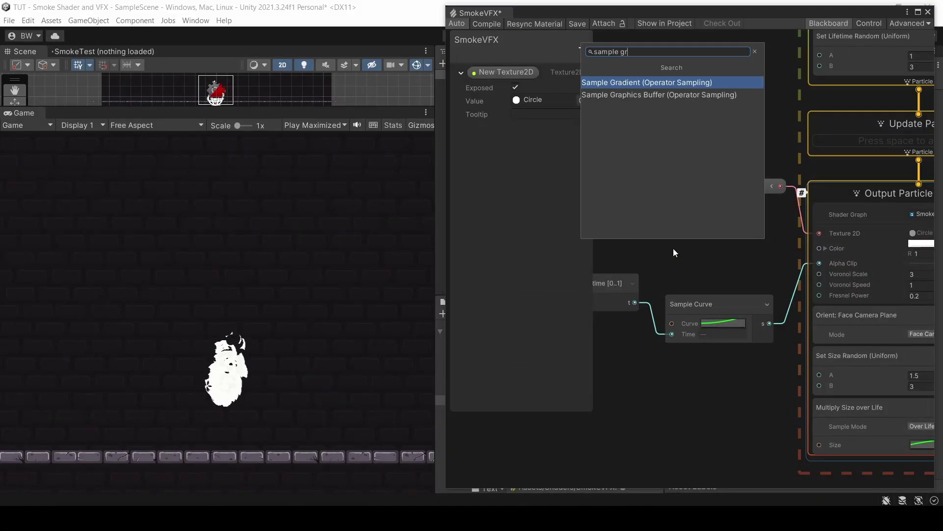
Step: Add a Sample Gradient node above Sample Curve and connect Age Over Lifetime to its Time input
{"action": "key", "text": "Return"}
{"action": "left_click_drag", "start_coordinate": [716, 265], "coordinate": [695, 222]}
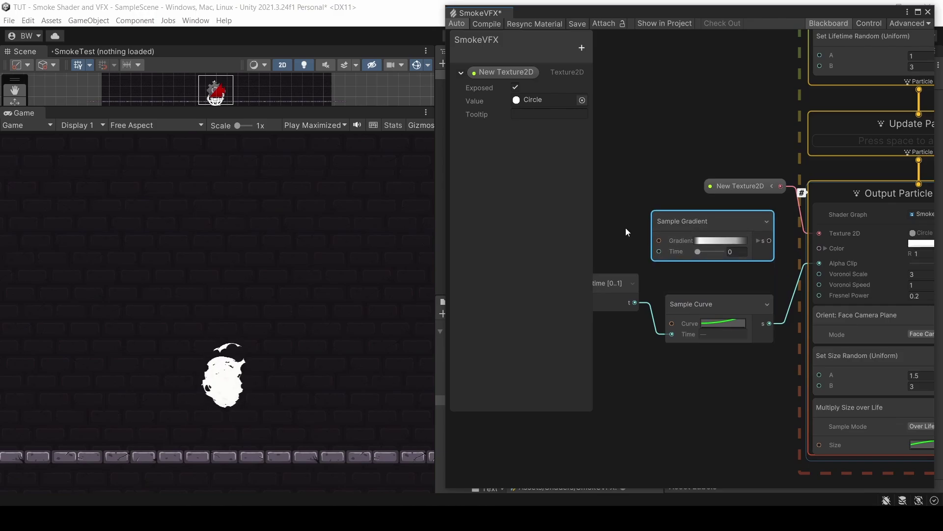
{"action": "middle_click_drag", "start_coordinate": [626, 228], "coordinate": [660, 229]}
{"action": "left_click_drag", "start_coordinate": [670, 304], "coordinate": [690, 252]}
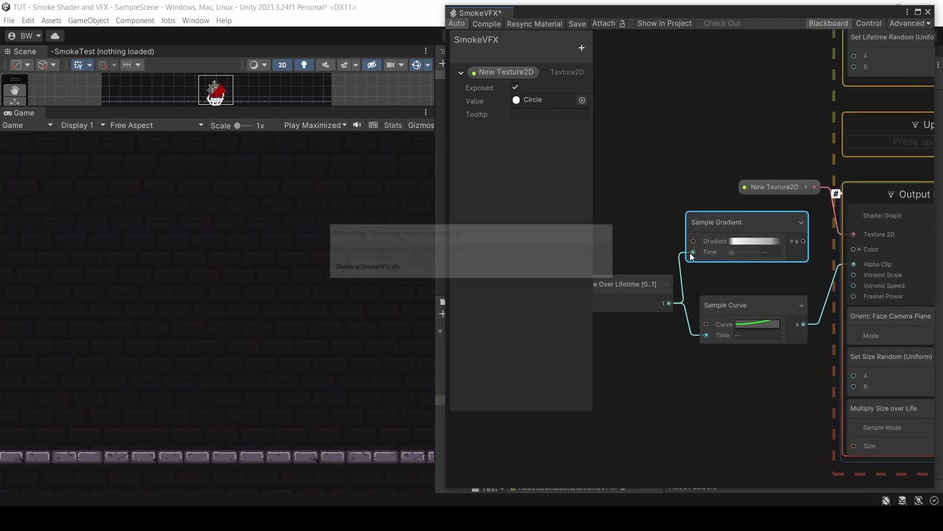
{"action": "left_click_drag", "start_coordinate": [721, 305], "coordinate": [708, 305]}
Step: Create a Gradient property called Smoke Gradient and connect it to the Gradient input of Sample Gradient
{"action": "middle_click_drag", "start_coordinate": [655, 184], "coordinate": [766, 207]}
{"action": "left_click", "coordinate": [582, 48]}
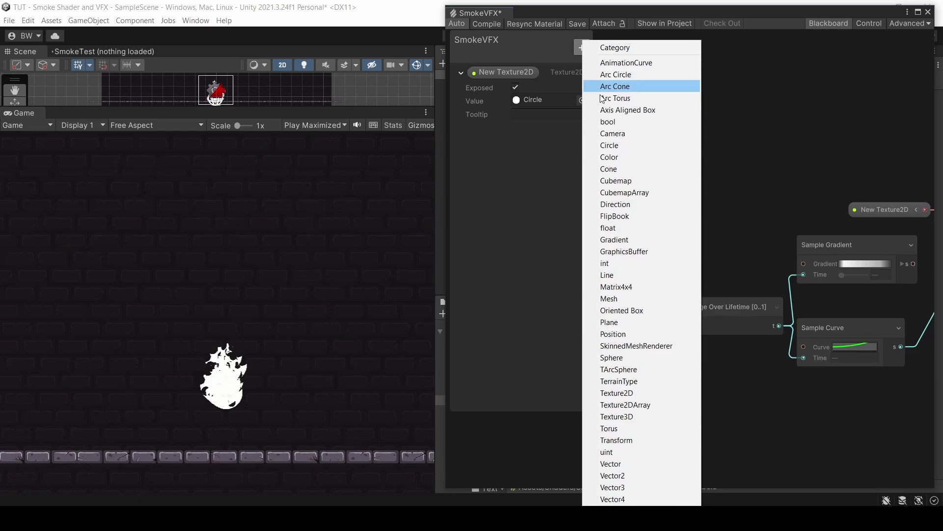
{"action": "left_click", "coordinate": [602, 85]}
{"action": "type", "text": "Smoke Gradie"}
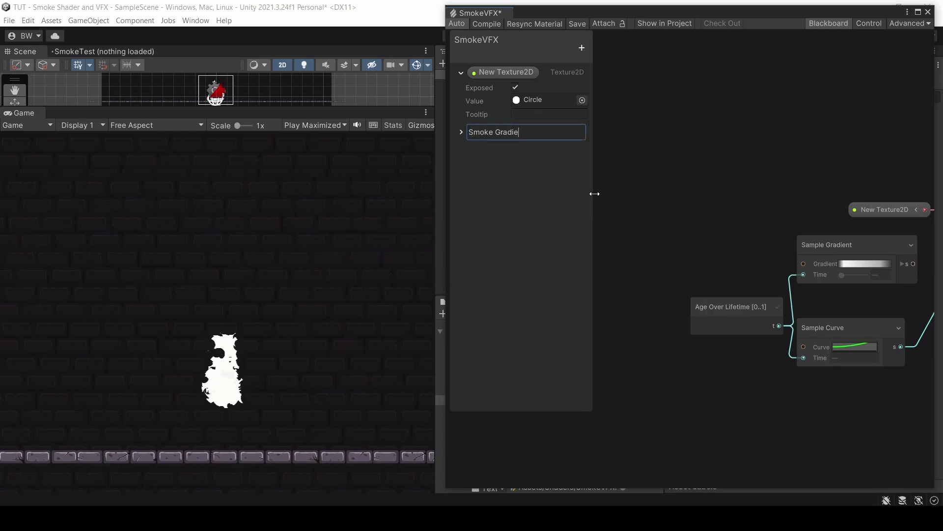
{"action": "type", "text": "nt"}
{"action": "key", "text": "Return"}
{"action": "left_click_drag", "start_coordinate": [508, 132], "coordinate": [804, 264]}
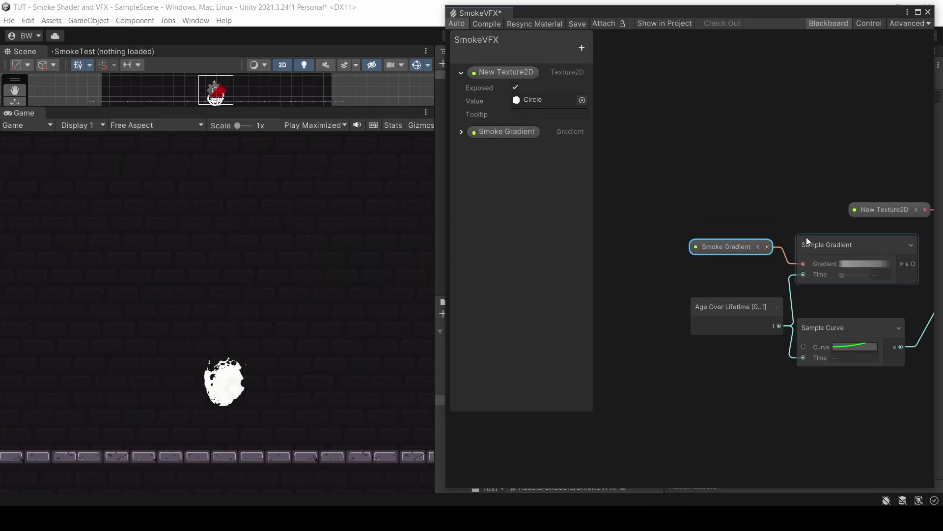
Step: Connect the Sample Gradient output to the Color input of Output Particle Unlit Quad
{"action": "middle_click_drag", "start_coordinate": [873, 237], "coordinate": [756, 218]}
{"action": "left_click_drag", "start_coordinate": [756, 218], "coordinate": [747, 218]}
{"action": "left_click_drag", "start_coordinate": [787, 245], "coordinate": [839, 256]}
Step: Delete all alpha keys of the Smoke Gradient value except the end one, and make that key fully opaque
{"action": "middle_click_drag", "start_coordinate": [660, 165], "coordinate": [792, 180]}
{"action": "left_click", "coordinate": [461, 132]}
{"action": "left_click", "coordinate": [545, 158]}
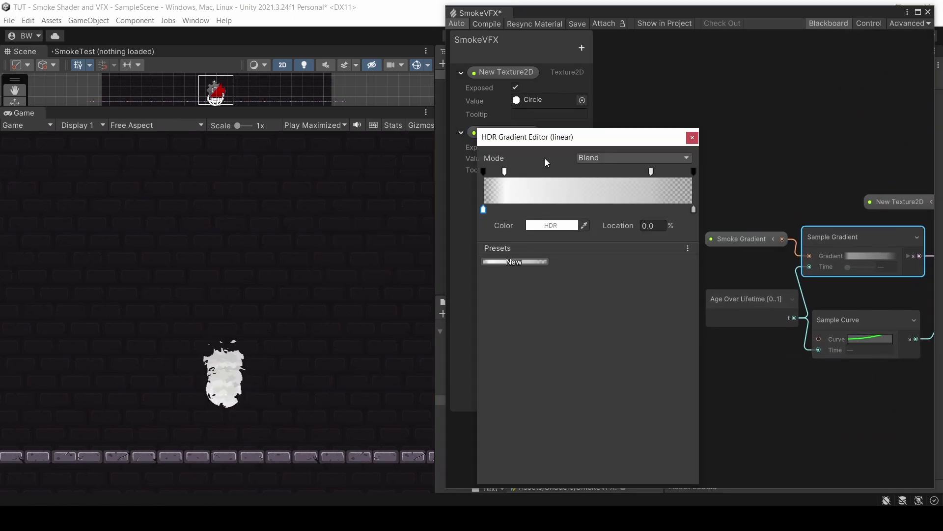
{"action": "left_click_drag", "start_coordinate": [504, 171], "coordinate": [506, 173]}
{"action": "key", "text": "Delete"}
{"action": "left_click", "coordinate": [504, 173]}
{"action": "key", "text": "Delete"}
{"action": "left_click", "coordinate": [484, 173]}
{"action": "key", "text": "Delete"}
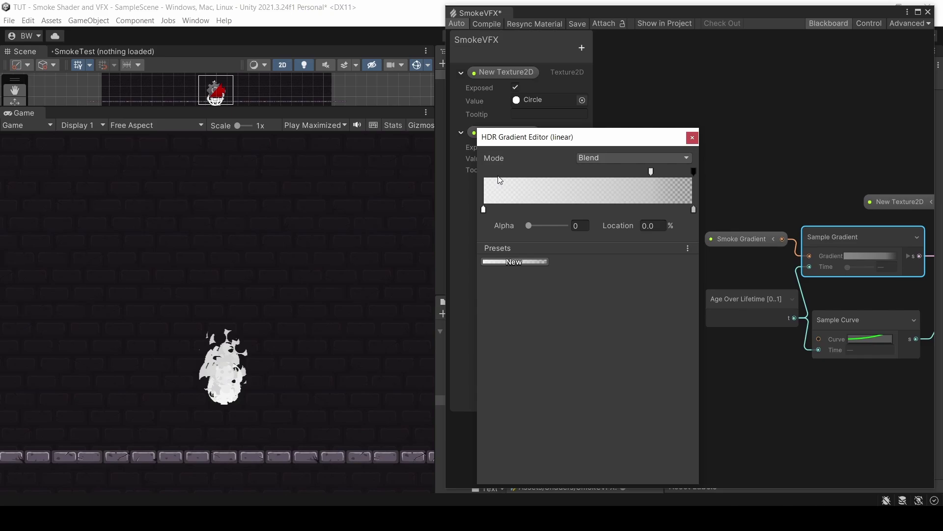
{"action": "left_click", "coordinate": [652, 172]}
{"action": "key", "text": "Delete"}
{"action": "left_click", "coordinate": [692, 172]}
{"action": "left_click_drag", "start_coordinate": [529, 225], "coordinate": [657, 233]}
Step: Set the end colour key of the Smoke Gradient to dark grey, RGB 51, 51, 51
{"action": "left_click", "coordinate": [484, 209]}
{"action": "left_click", "coordinate": [692, 209]}
{"action": "left_click", "coordinate": [556, 226]}
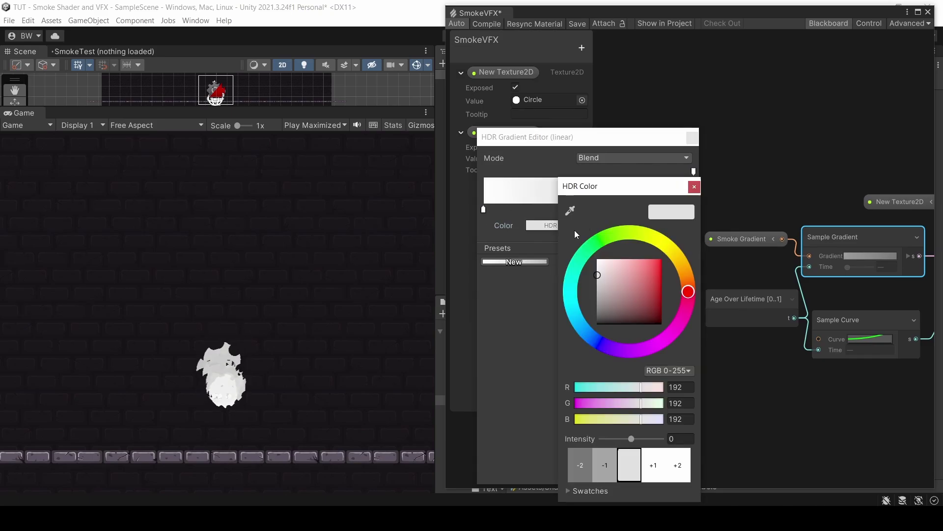
{"action": "left_click_drag", "start_coordinate": [599, 277], "coordinate": [582, 311]}
{"action": "left_click", "coordinate": [694, 187]}
{"action": "left_click", "coordinate": [570, 228]}
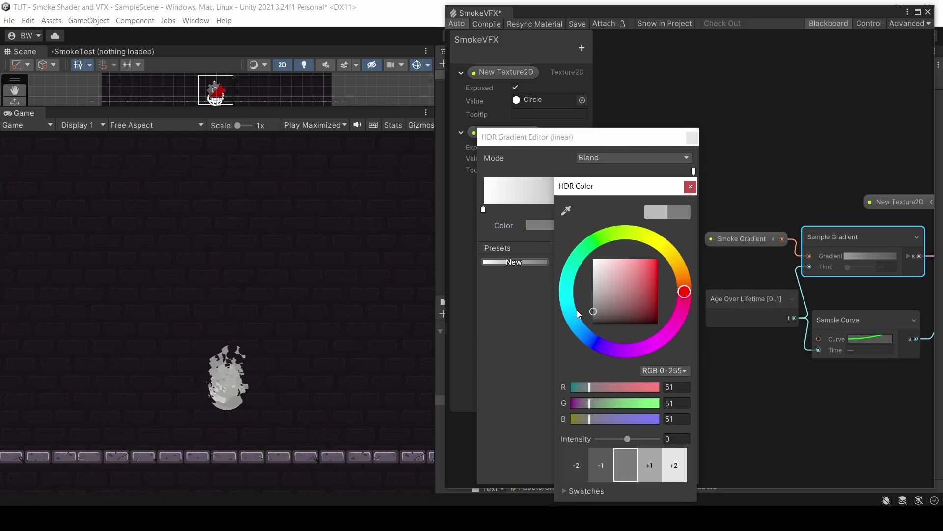
{"action": "left_click", "coordinate": [690, 186]}
Step: Brighten the white start colour key of the Smoke Gradient by +1 intensity and close the gradient editor
{"action": "left_click", "coordinate": [483, 210]}
{"action": "left_click", "coordinate": [540, 225]}
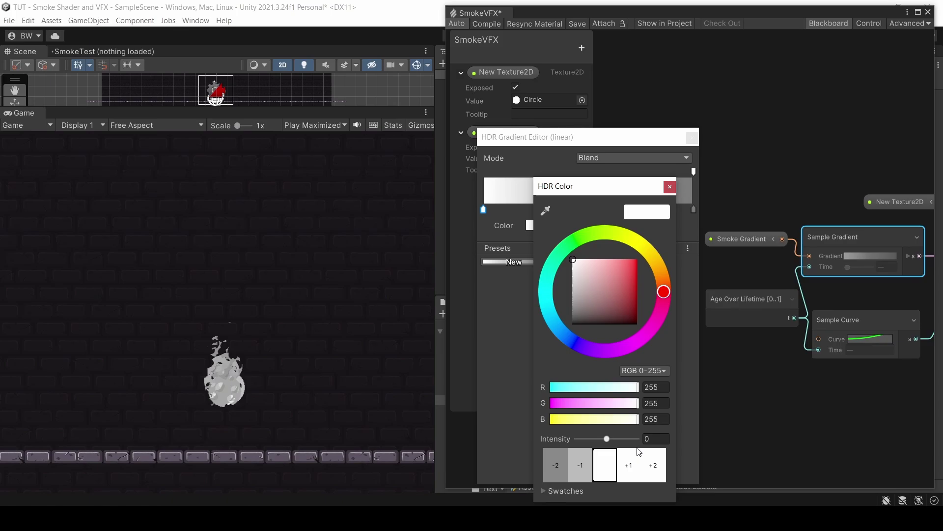
{"action": "left_click", "coordinate": [628, 466]}
{"action": "left_click", "coordinate": [669, 186]}
{"action": "left_click", "coordinate": [692, 138]}
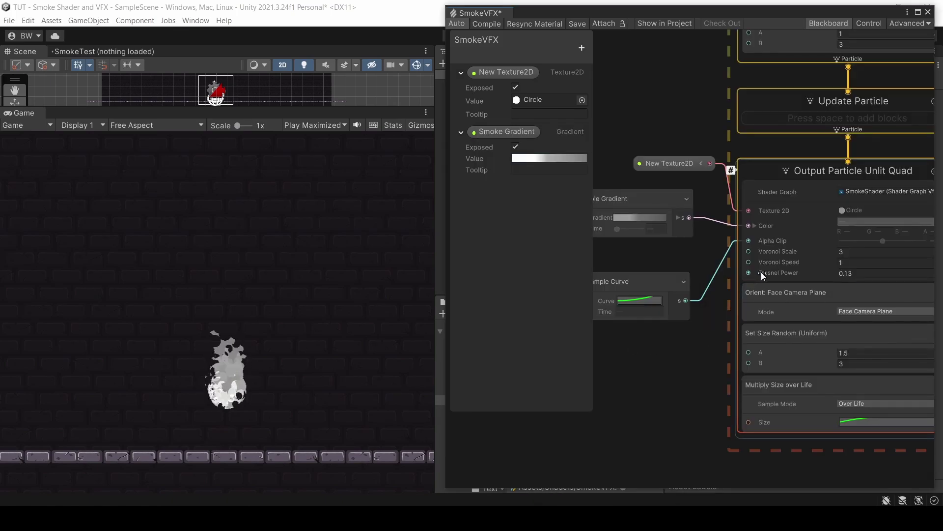
Step: Set the Fresnel Power of Output Particle Unlit Quad to 0.65
{"action": "left_click_drag", "start_coordinate": [767, 272], "coordinate": [776, 273]}
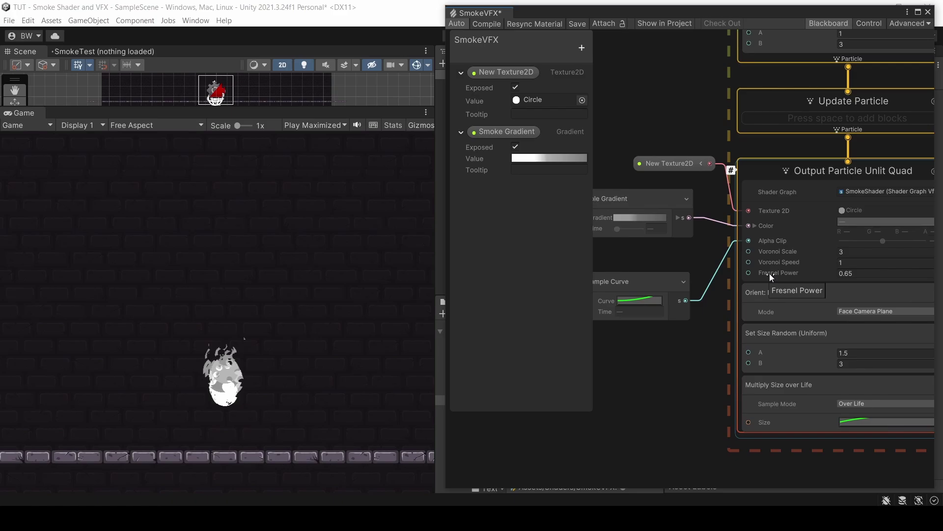
Step: Add a Set Angle block to Initialize Particle and set its Random mode to Uniform
{"action": "middle_click_drag", "start_coordinate": [769, 273], "coordinate": [766, 348]}
{"action": "key", "text": "space"}
{"action": "type", "text": "set angle"}
{"action": "key", "text": "Return"}
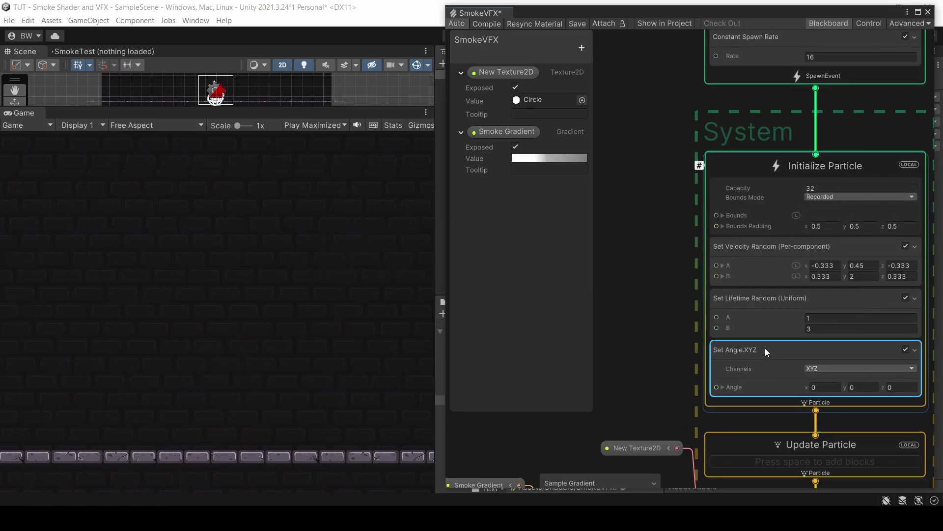
{"action": "left_click_drag", "start_coordinate": [693, 13], "coordinate": [724, 21]}
{"action": "left_click", "coordinate": [791, 133]}
{"action": "left_click", "coordinate": [800, 172]}
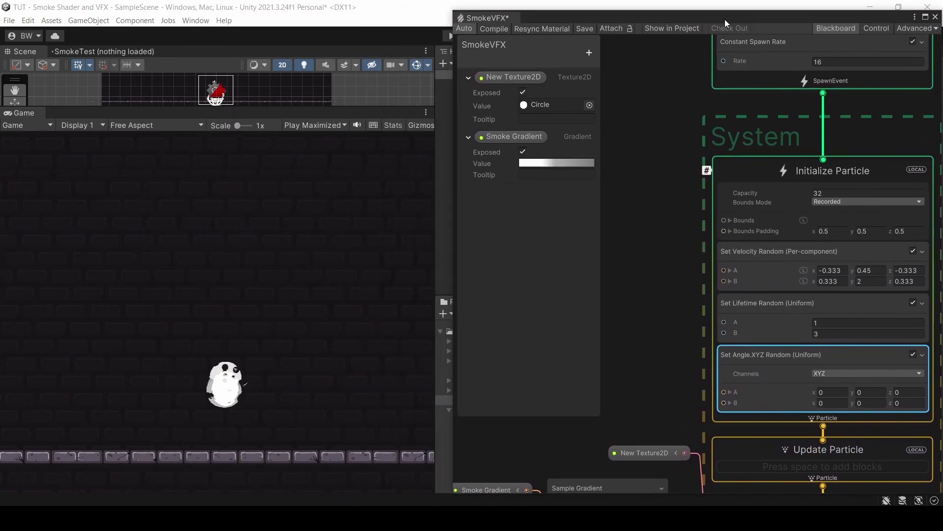
Step: Set the Z range of the Set Angle Random block to A -180 and B 180
{"action": "type", "text": "-180"}
{"action": "key", "text": "Tab"}
{"action": "key", "text": "Tab"}
{"action": "key", "text": "Tab"}
{"action": "type", "text": "180"}
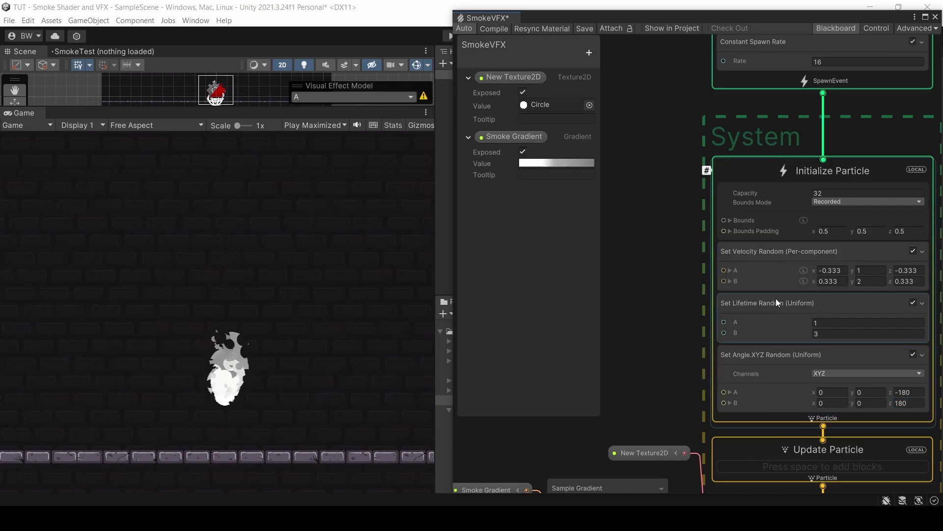
Step: Set the Set Lifetime Random block's range to A 0.8 and B 1.2
{"action": "left_click", "coordinate": [831, 323]}
{"action": "type", "text": ".8"}
{"action": "key", "text": "Tab"}
{"action": "type", "text": "1.2"}
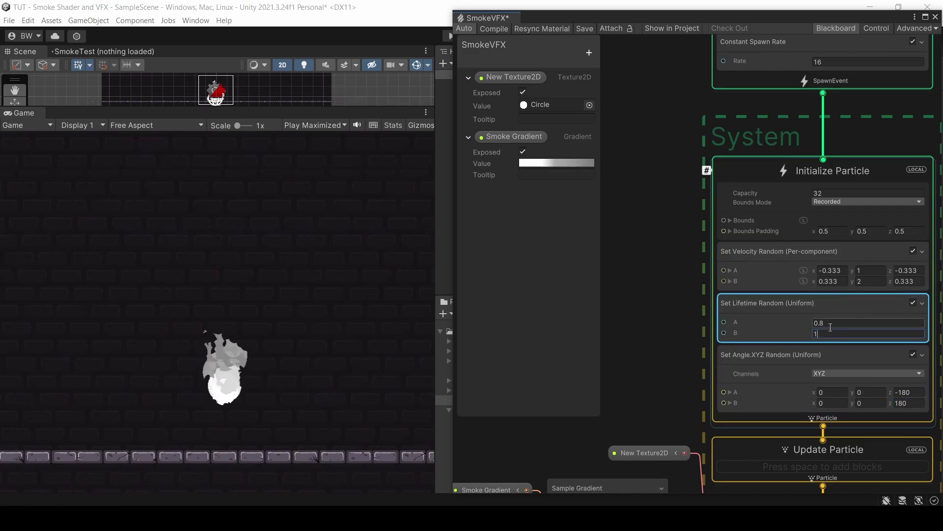
{"action": "key", "text": "Tab"}
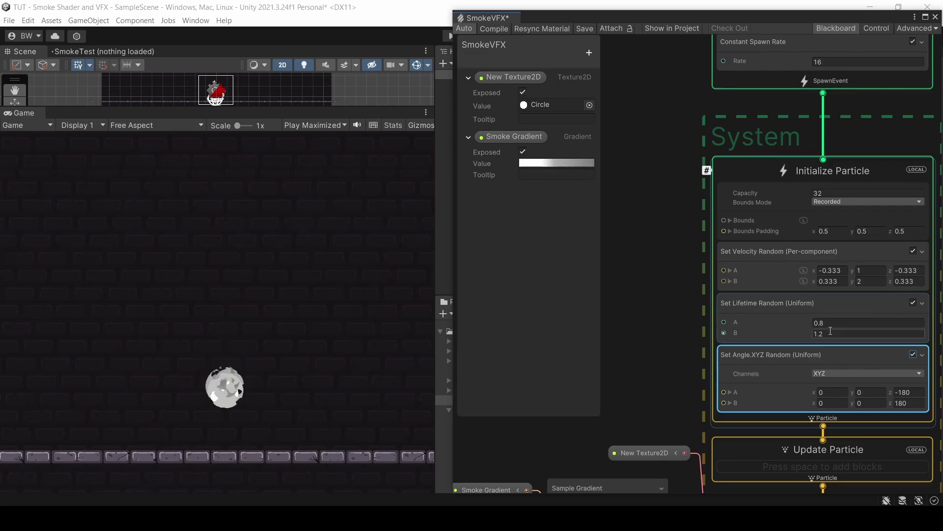
Step: Create a Vector3 property ParticleVelocity with value 0.33, 1, 0 and connect it to input A of Set Velocity Random
{"action": "left_click", "coordinate": [589, 53]}
{"action": "left_click", "coordinate": [634, 423]}
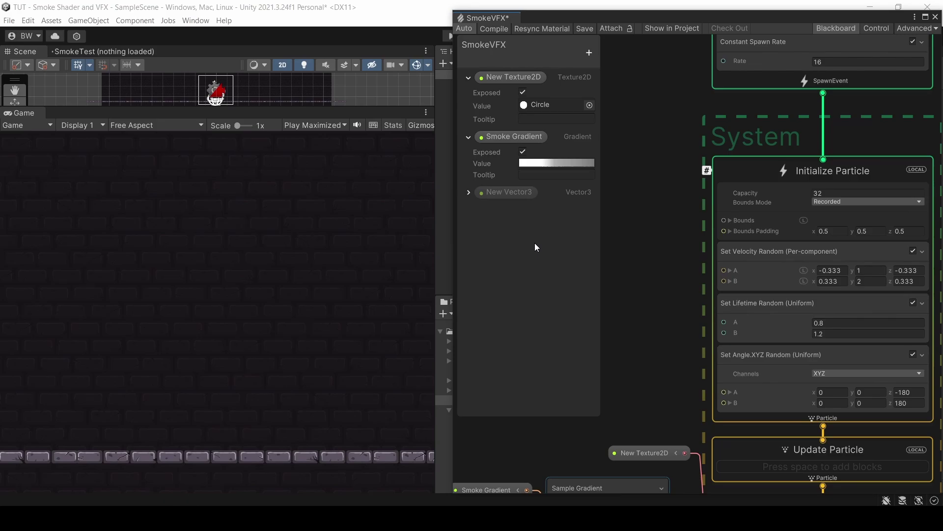
{"action": "type", "text": "ParticleVelocity"}
{"action": "key", "text": "Return"}
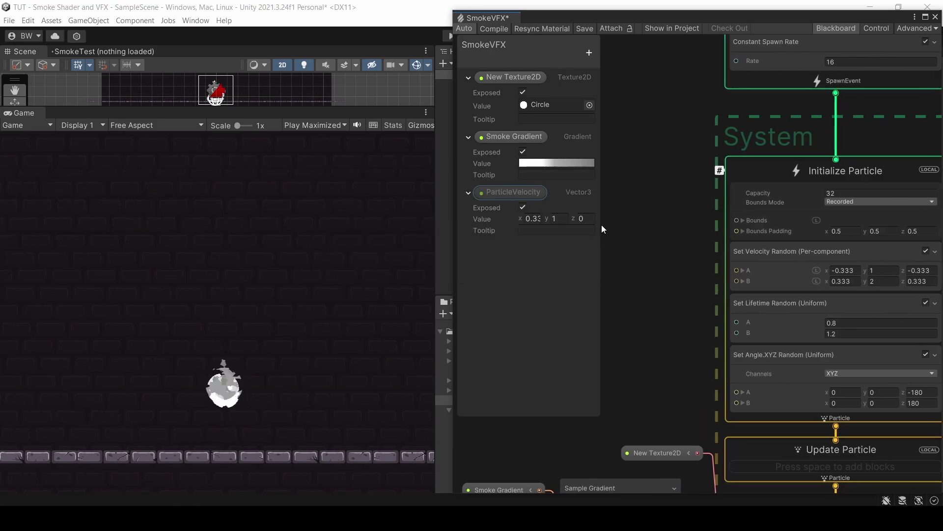
{"action": "left_click_drag", "start_coordinate": [486, 191], "coordinate": [646, 237]}
{"action": "left_click_drag", "start_coordinate": [658, 234], "coordinate": [729, 270]}
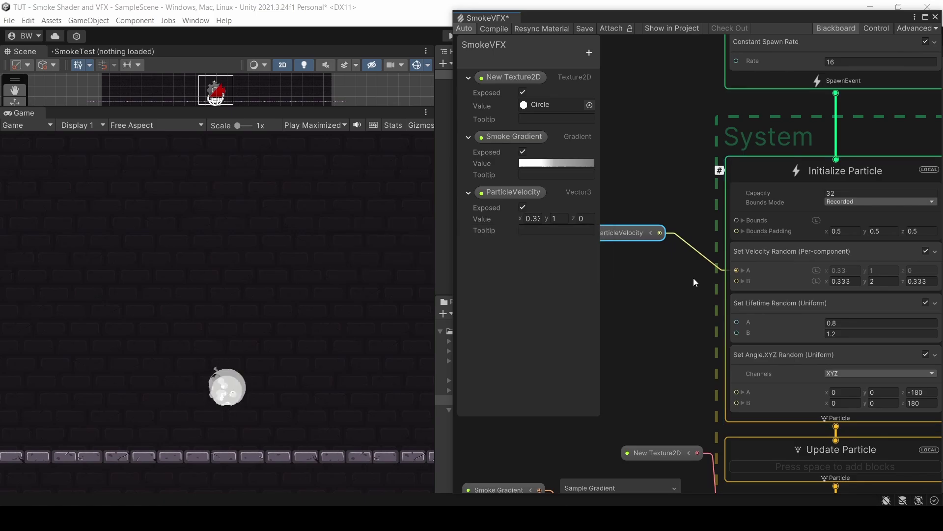
Step: Split ParticleVelocity and velocity B into components, and connect x through a new Negate node to B's X
{"action": "left_click", "coordinate": [743, 282]}
{"action": "middle_click_drag", "start_coordinate": [662, 296], "coordinate": [739, 274]}
{"action": "left_click", "coordinate": [727, 212]}
{"action": "left_click", "coordinate": [662, 230]}
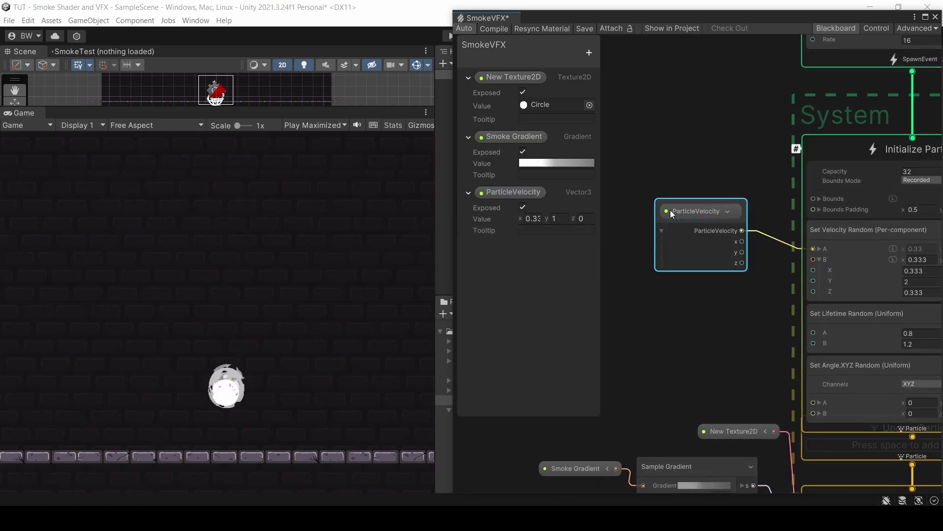
{"action": "left_click_drag", "start_coordinate": [672, 214], "coordinate": [617, 199]}
{"action": "key", "text": "space"}
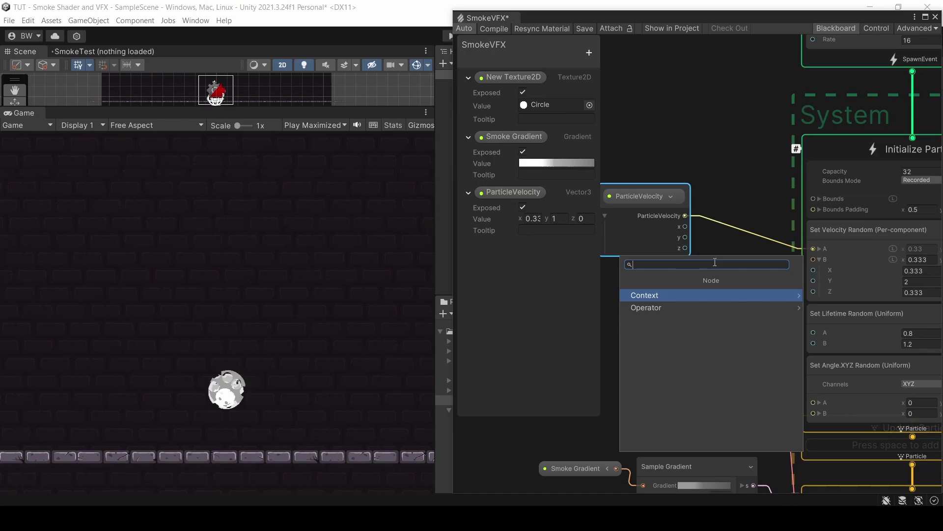
{"action": "type", "text": "negate"}
{"action": "key", "text": "Return"}
{"action": "left_click_drag", "start_coordinate": [745, 285], "coordinate": [803, 271]}
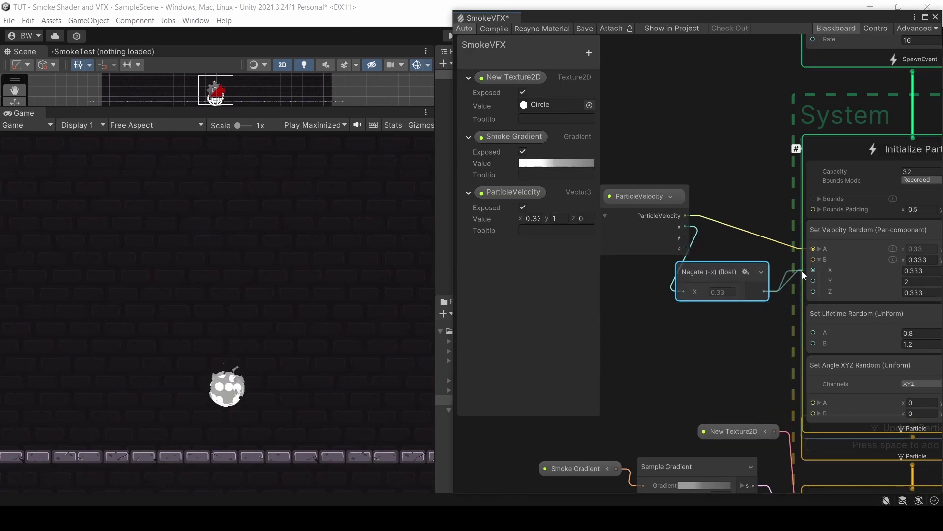
Step: Create an Add node fed by the y component of ParticleVelocity
{"action": "left_click_drag", "start_coordinate": [685, 237], "coordinate": [686, 329]}
{"action": "type", "text": "add"}
{"action": "key", "text": "Return"}
Step: Feed a new Random Number node with Min 1 and Max 2 into the Add node's B, and connect the sum to velocity B's Y
{"action": "middle_click_drag", "start_coordinate": [612, 321], "coordinate": [674, 315]}
{"action": "key", "text": "space"}
{"action": "type", "text": "random"}
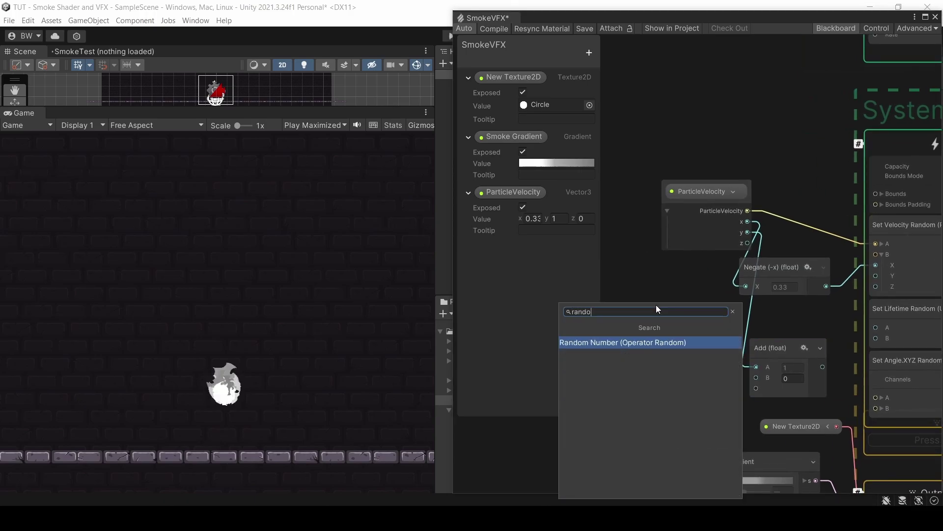
{"action": "key", "text": "Return"}
{"action": "left_click_drag", "start_coordinate": [690, 332], "coordinate": [666, 300]}
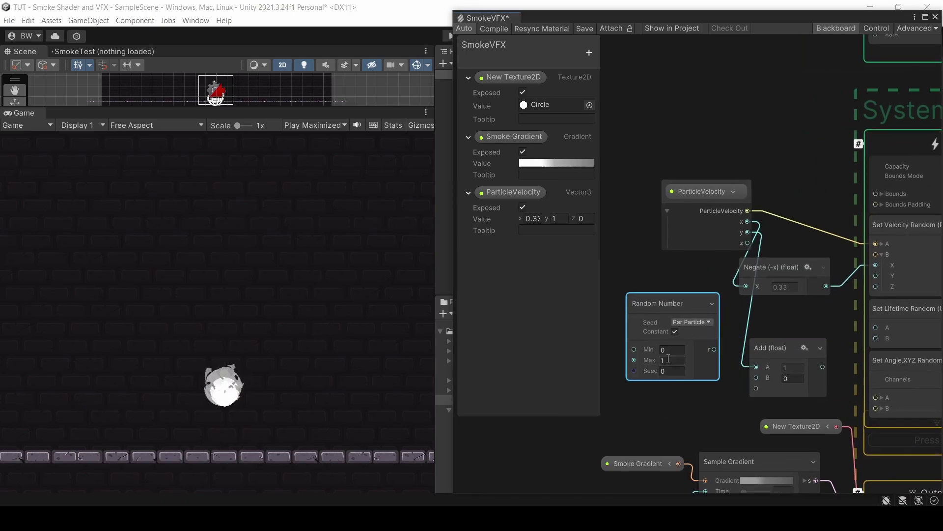
{"action": "left_click_drag", "start_coordinate": [746, 377], "coordinate": [746, 377]}
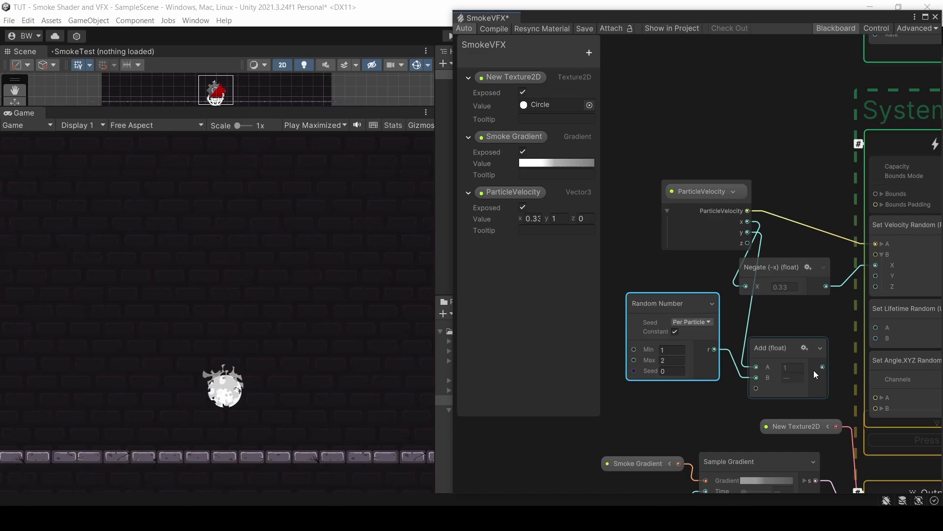
{"action": "left_click_drag", "start_coordinate": [822, 366], "coordinate": [875, 276]}
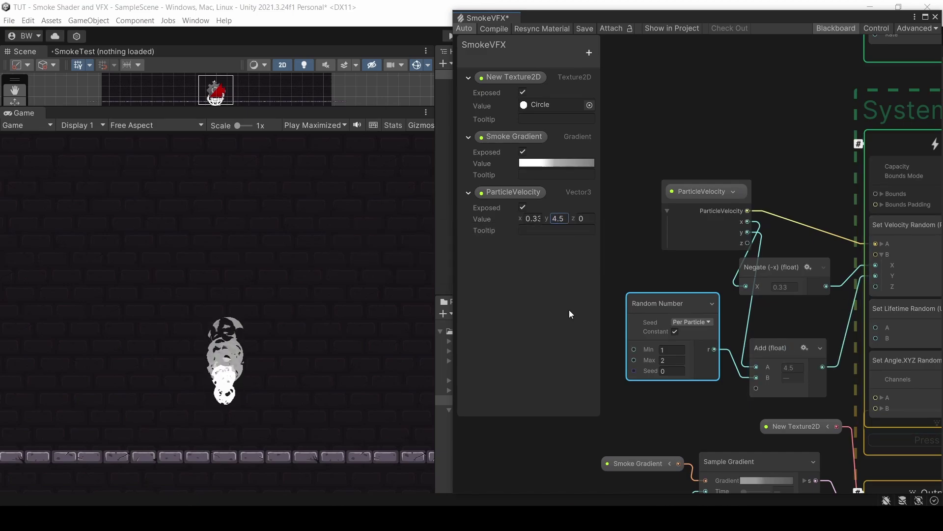
Step: Set the Capacity of Initialize Particle to 1000
{"action": "scroll", "coordinate": [825, 197], "scroll_direction": "down", "scroll_amount": 1}
{"action": "middle_click_drag", "start_coordinate": [825, 197], "coordinate": [673, 123]}
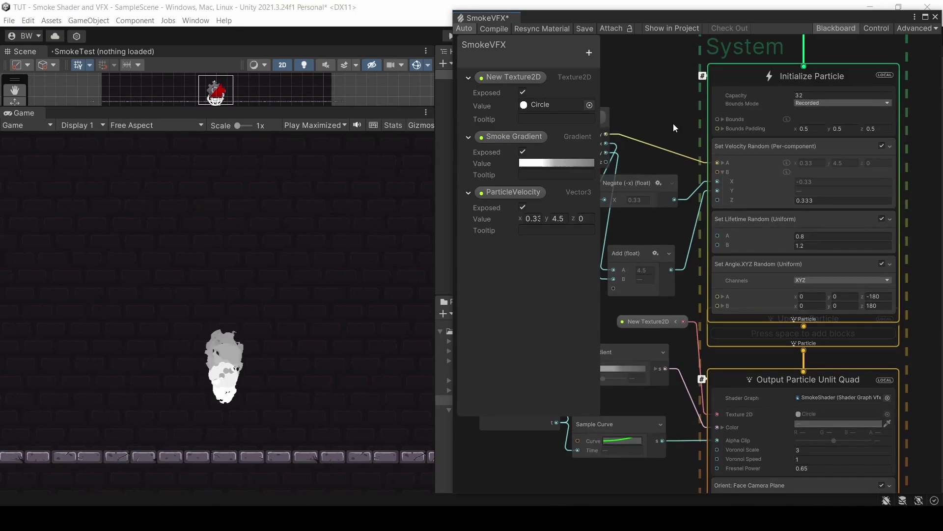
{"action": "left_click_drag", "start_coordinate": [805, 96], "coordinate": [663, 110]}
{"action": "type", "text": "1000"}
{"action": "key", "text": "Return"}
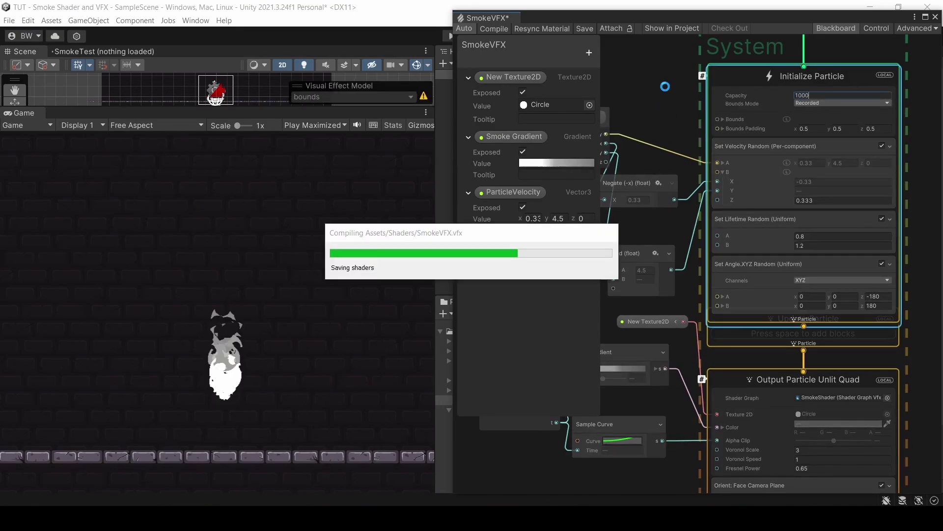
Step: Add an exposed float property named SpawnAmount to the SmokeVFX graph with a value of 32
{"action": "middle_click_drag", "start_coordinate": [665, 86], "coordinate": [705, 182]}
{"action": "left_click", "coordinate": [589, 52]}
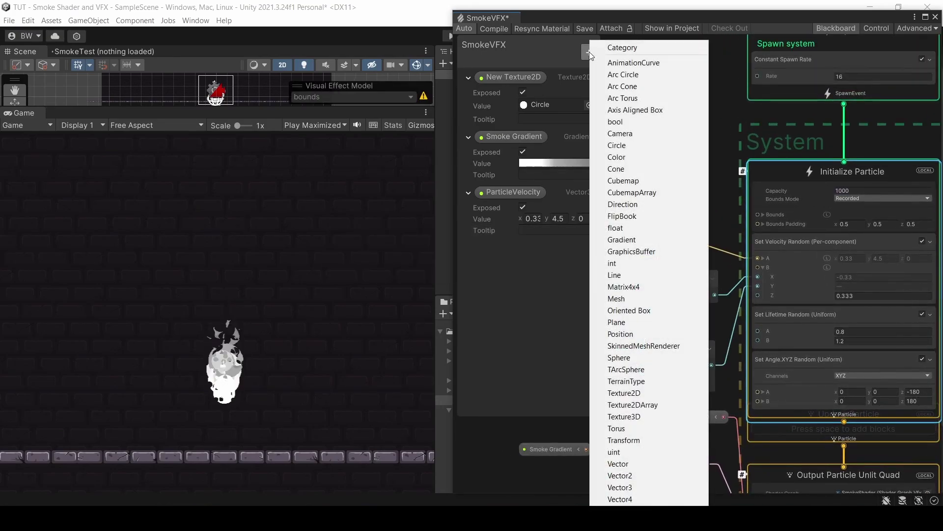
{"action": "left_click", "coordinate": [634, 227]}
{"action": "type", "text": "SpawnAmount"}
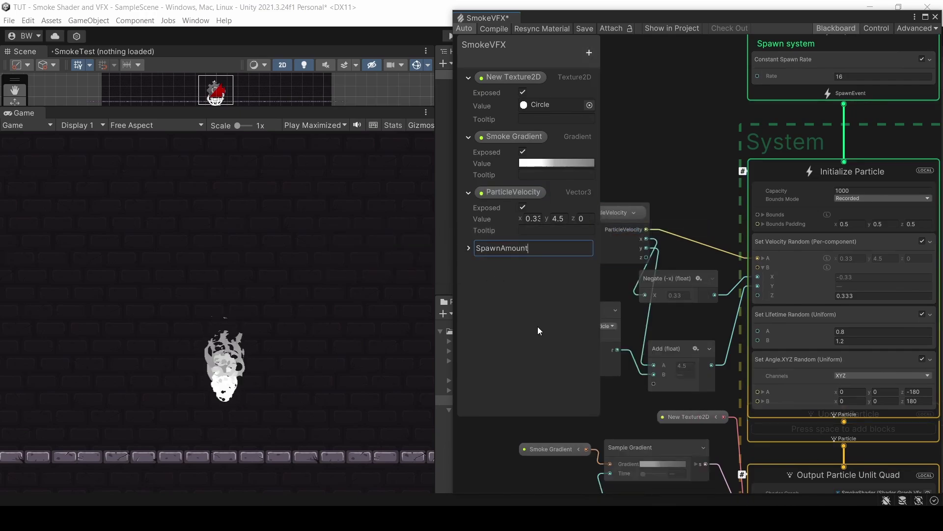
{"action": "key", "text": "Return"}
{"action": "left_click", "coordinate": [531, 274]}
{"action": "type", "text": "32"}
Step: Connect SpawnAmount to the Rate of Constant Spawn Rate, and set the X value of ParticleVelocity to 0.75
{"action": "middle_click_drag", "start_coordinate": [693, 128], "coordinate": [715, 278]}
{"action": "left_click_drag", "start_coordinate": [706, 194], "coordinate": [779, 226]}
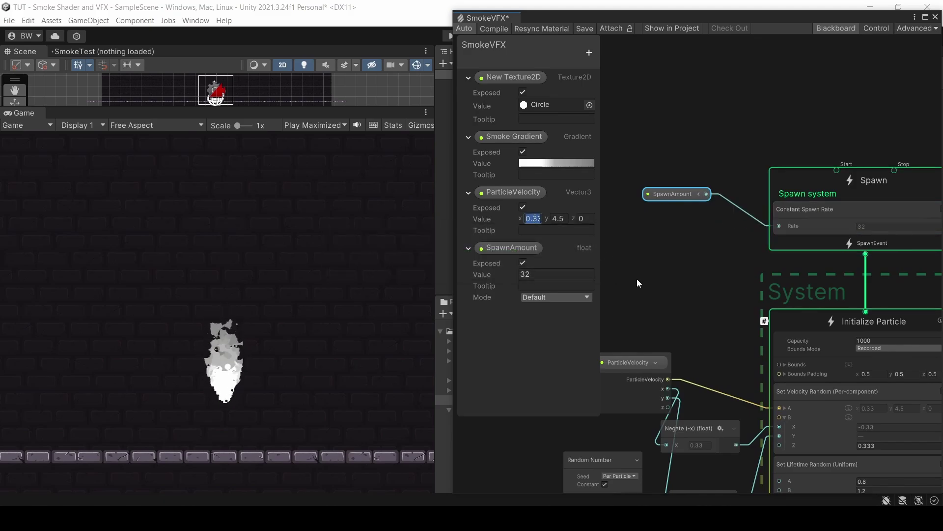
{"action": "type", "text": "0.75"}
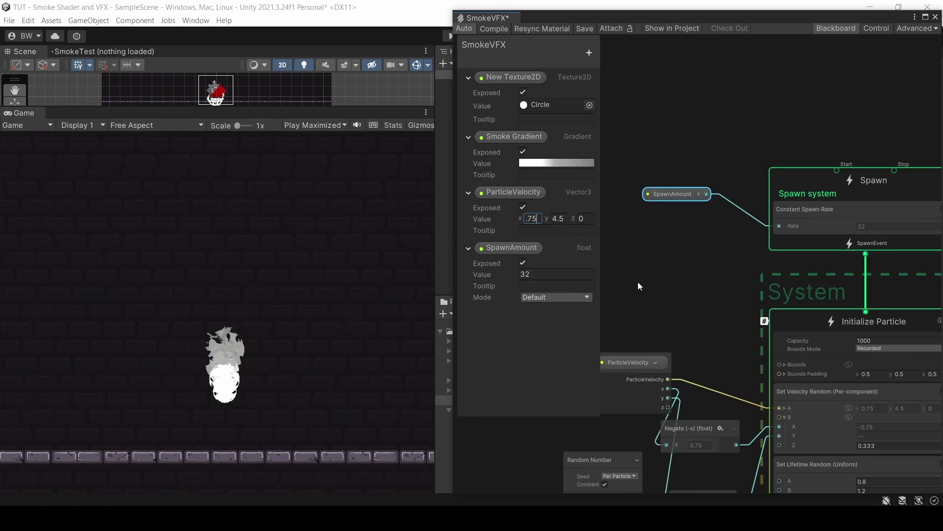
Step: Add an exposed float property VoronoiScale with value 3 and connect it to Voronoi Scale of Output Particle Unlit Quad
{"action": "middle_click_drag", "start_coordinate": [759, 487], "coordinate": [693, 303]}
{"action": "left_click", "coordinate": [589, 52]}
{"action": "left_click", "coordinate": [626, 227]}
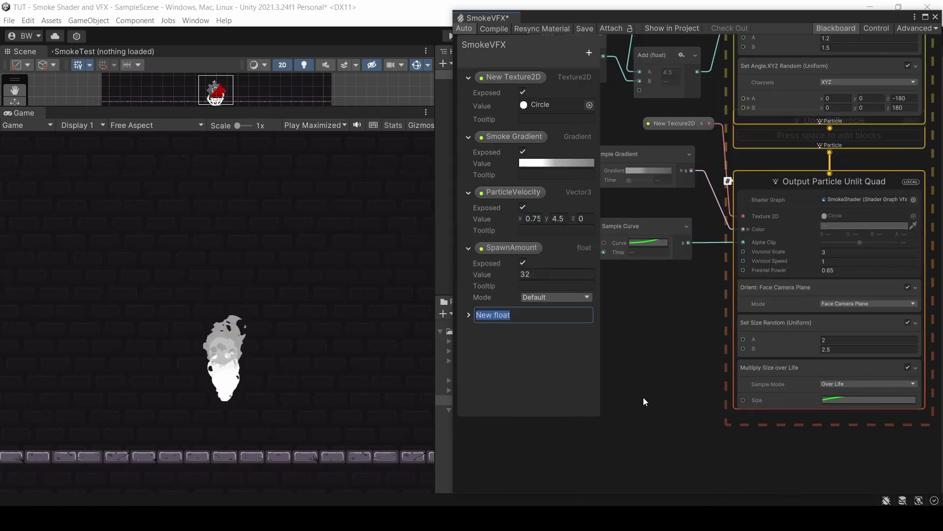
{"action": "type", "text": "VoronoiScale"}
{"action": "key", "text": "Return"}
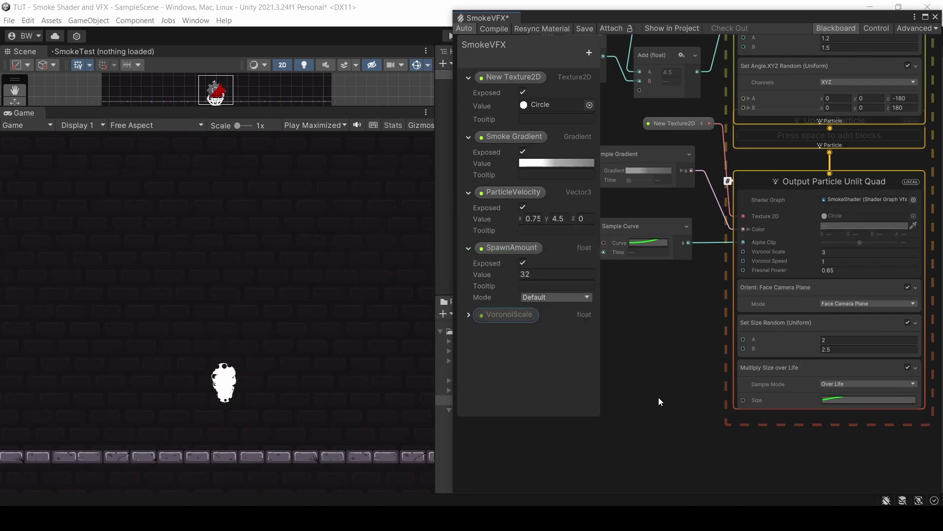
{"action": "left_click", "coordinate": [469, 315]}
{"action": "left_click", "coordinate": [537, 341]}
{"action": "type", "text": "3"}
{"action": "left_click_drag", "start_coordinate": [510, 315], "coordinate": [607, 294]}
{"action": "left_click_drag", "start_coordinate": [666, 299], "coordinate": [741, 254]}
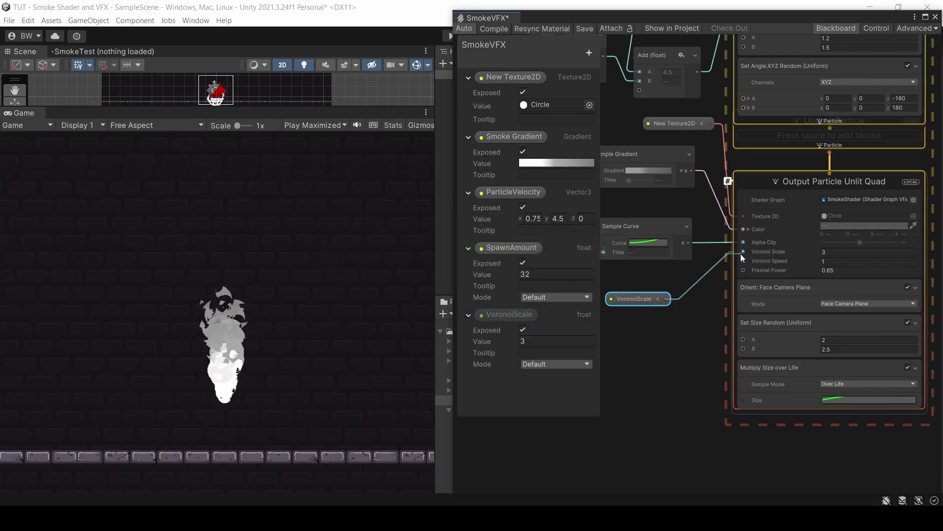
Step: Add an exposed float property VoronoiSpeed with value 1 and connect it to Voronoi Speed of Output Particle Unlit Quad
{"action": "left_click", "coordinate": [589, 53]}
{"action": "left_click", "coordinate": [626, 228]}
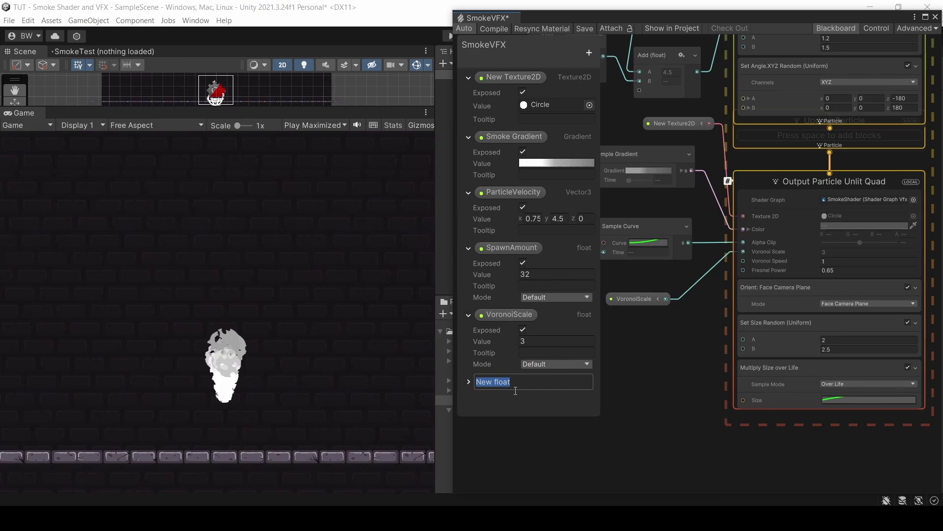
{"action": "type", "text": "VoronoiSpeed"}
{"action": "key", "text": "Return"}
{"action": "left_click", "coordinate": [469, 382]}
{"action": "scroll", "coordinate": [496, 384], "scroll_direction": "down", "scroll_amount": 2}
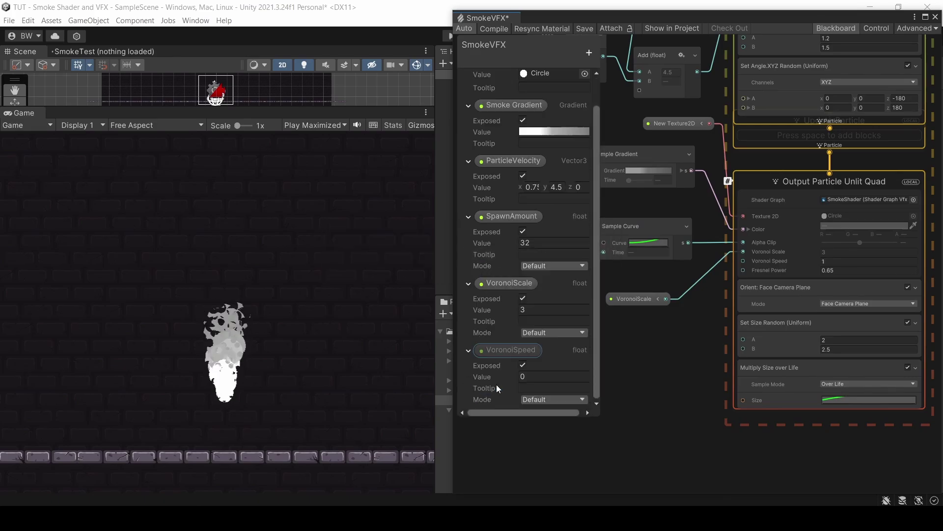
{"action": "left_click_drag", "start_coordinate": [511, 350], "coordinate": [607, 321]}
{"action": "left_click_drag", "start_coordinate": [667, 325], "coordinate": [742, 261]}
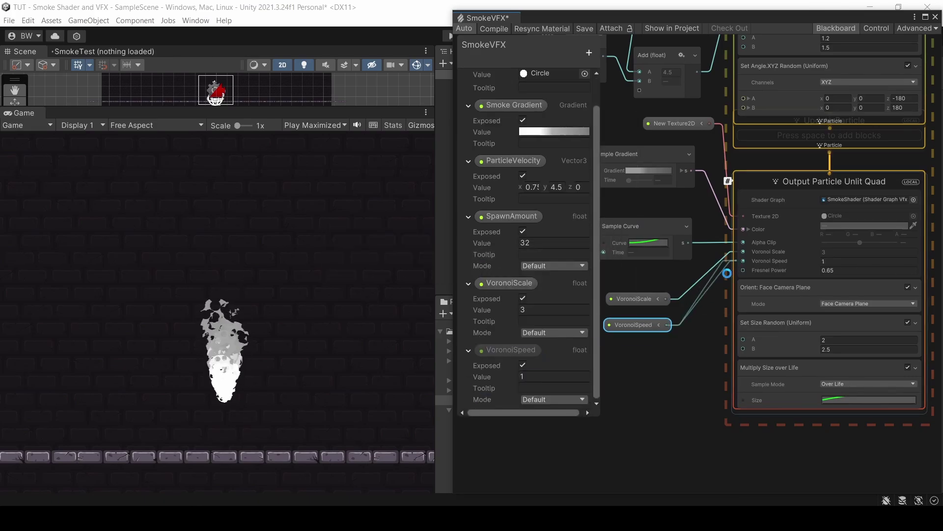
Step: Enter Play mode to preview the smoke effect
{"action": "key", "text": "ctrl+p"}
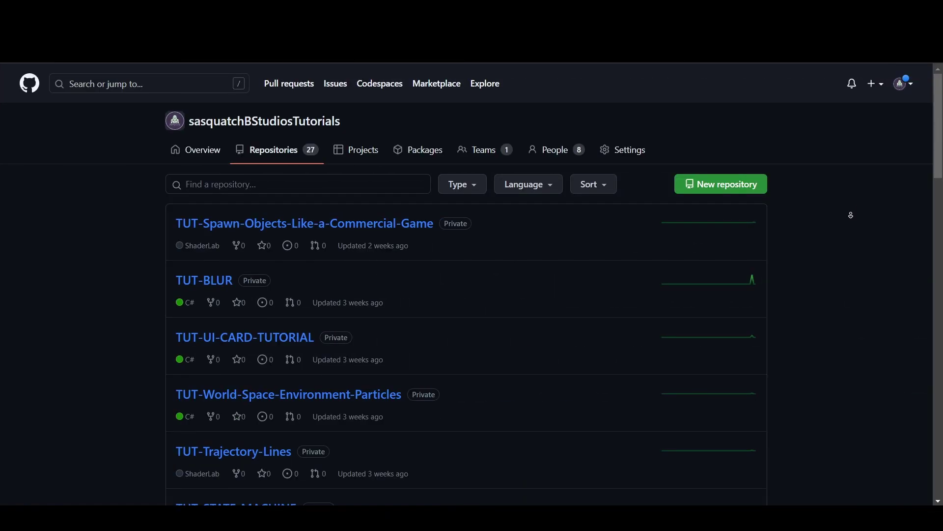
{"action": "scroll", "coordinate": [851, 226], "scroll_direction": "down", "scroll_amount": 1}
{"action": "scroll", "coordinate": [851, 226], "scroll_direction": "down", "scroll_amount": 3}
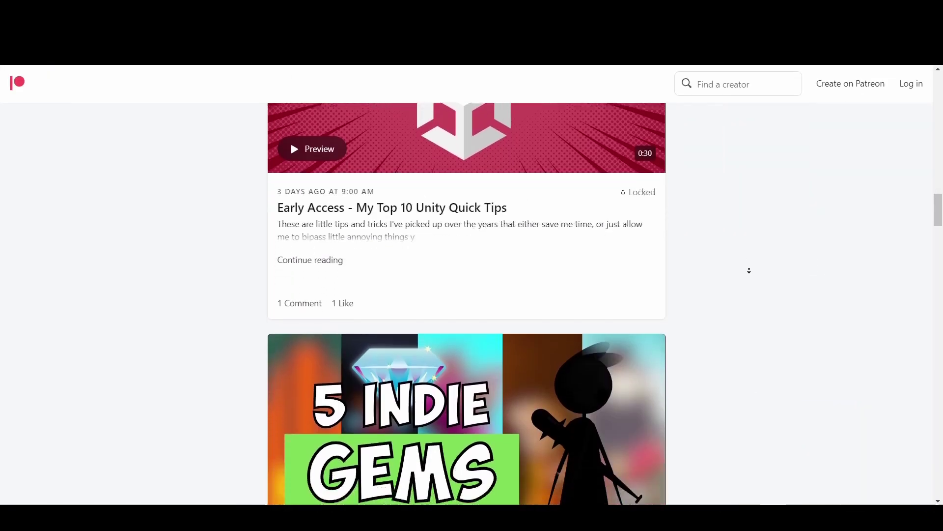
{"action": "scroll", "coordinate": [749, 261], "scroll_direction": "down", "scroll_amount": 8}
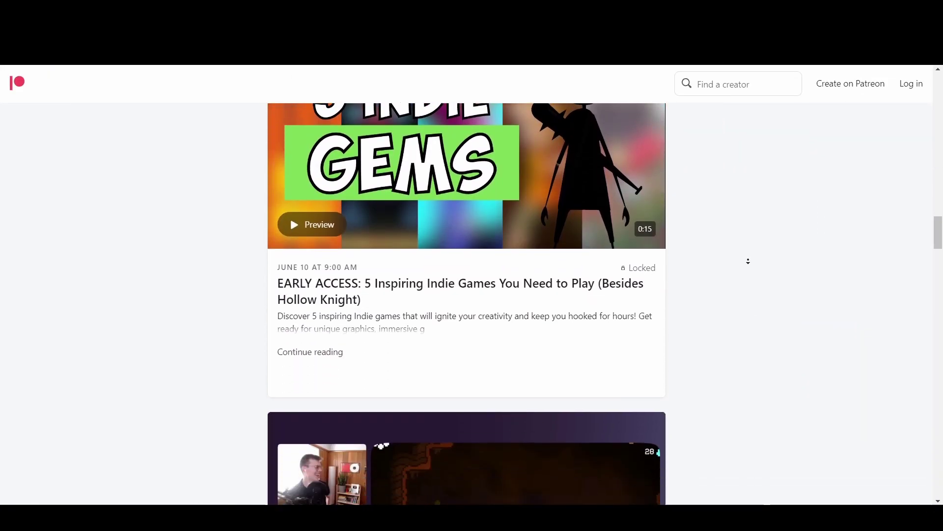